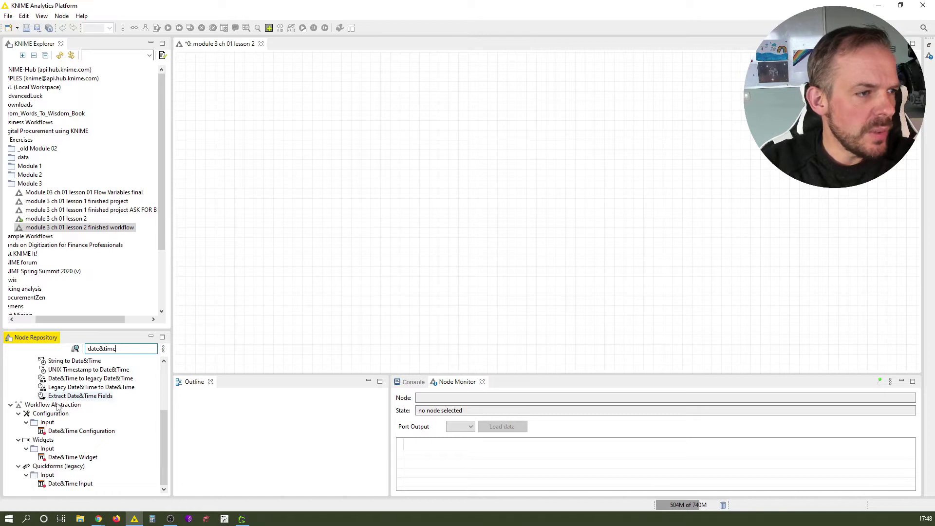
# Step: Add a Date&Time Widget node to the workflow and set its type to Date, with the execution time as default value
pyautogui.moveTo(49, 458); pyautogui.dragTo(402, 105)
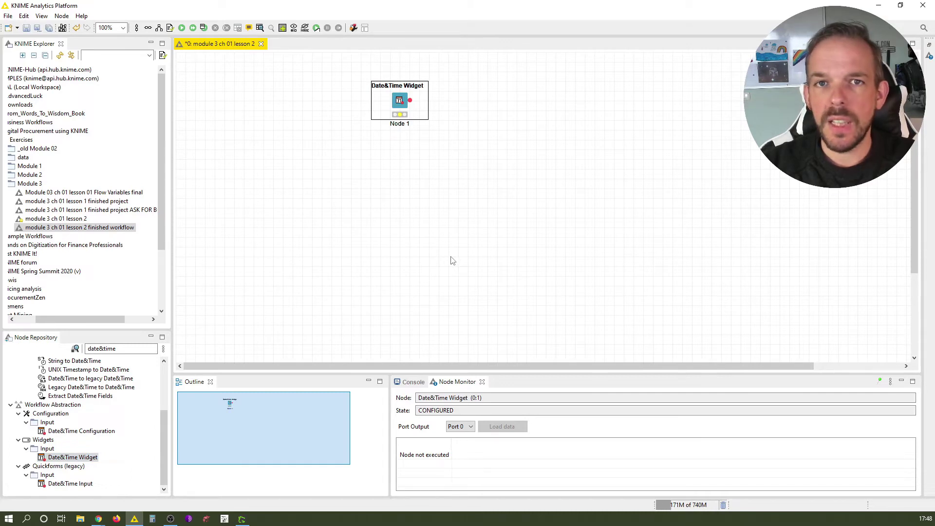
pyautogui.doubleClick(399, 101)
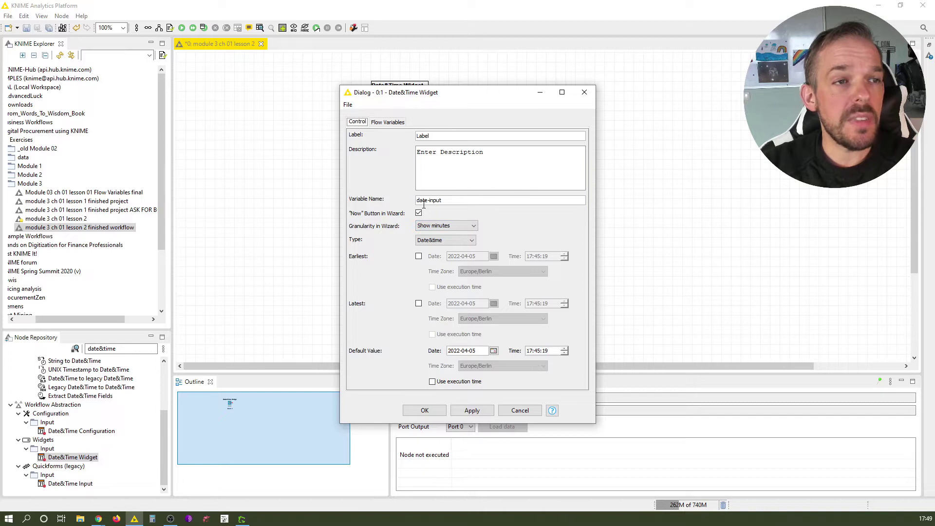
pyautogui.moveTo(436, 94); pyautogui.dragTo(613, 83)
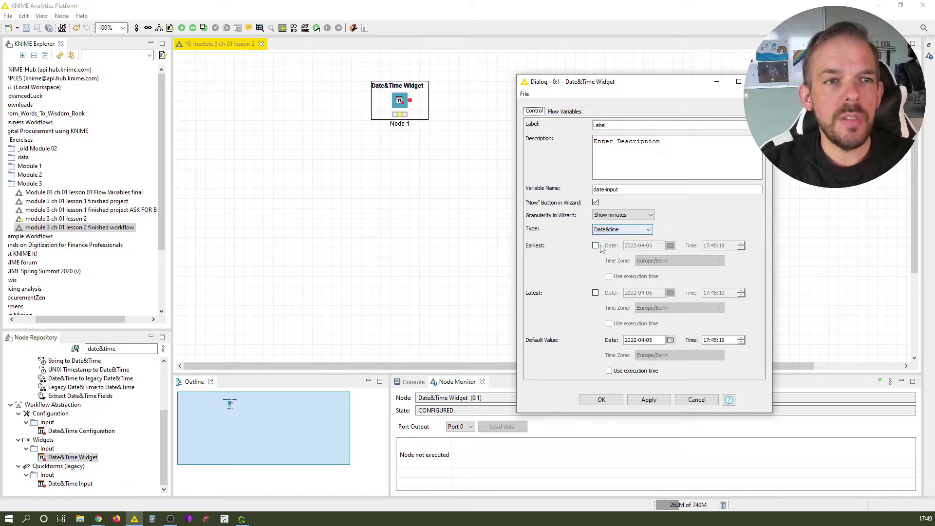
pyautogui.click(614, 236)
pyautogui.click(615, 238)
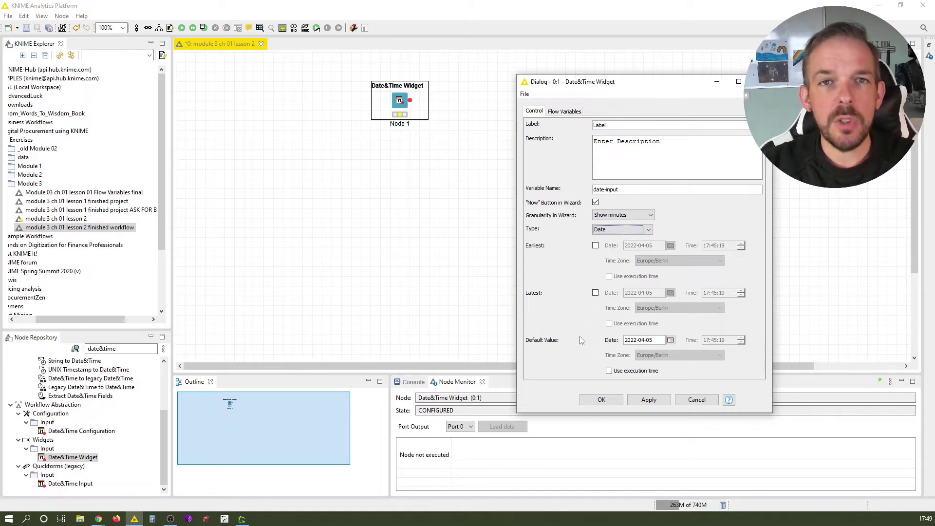
pyautogui.click(609, 371)
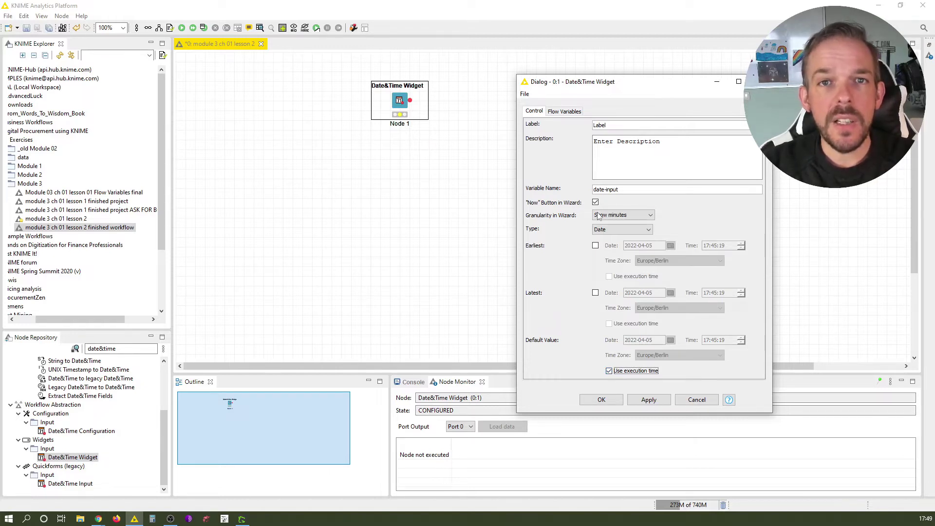
# Step: Name the Date&Time Widget's variable var-report-date and accept the configuration
pyautogui.moveTo(625, 189); pyautogui.dragTo(525, 189)
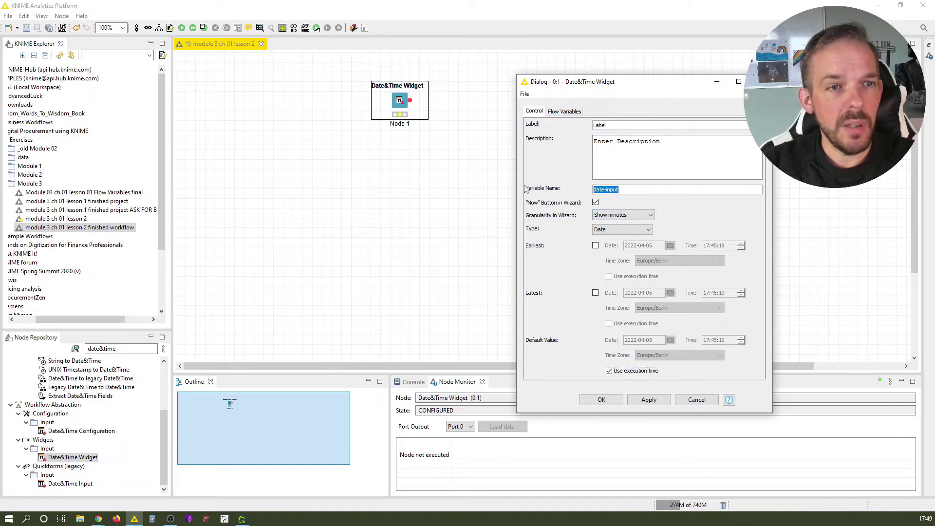
pyautogui.write('var-report-date')
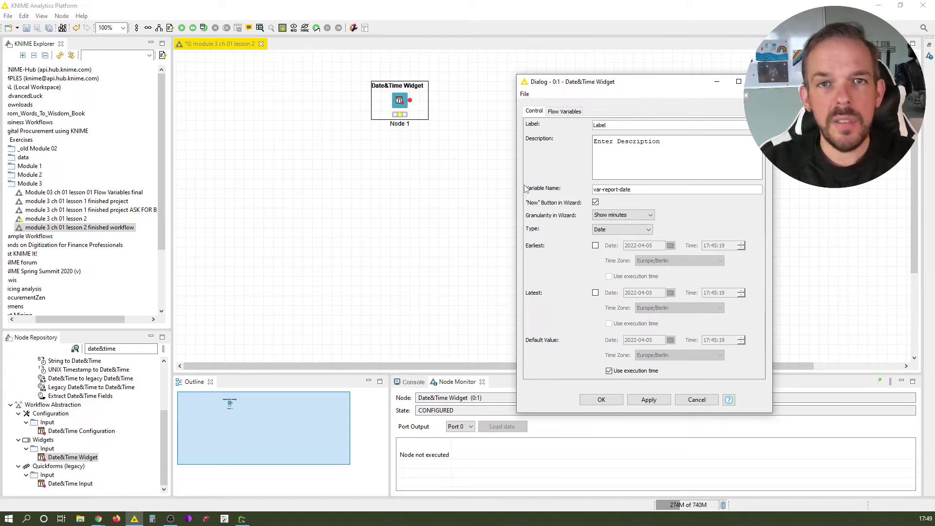
pyautogui.click(601, 399)
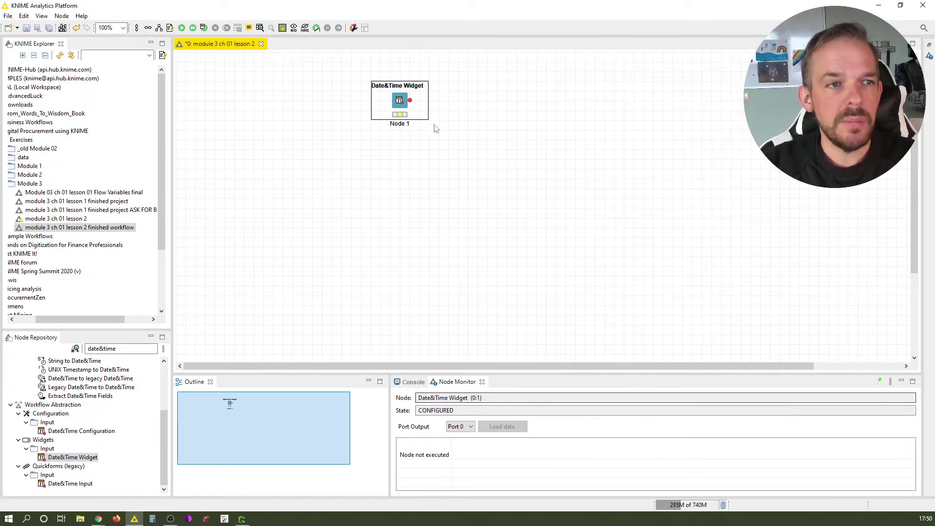
# Step: Execute the Date&Time Widget node and label it "get today's date"
pyautogui.rightClick(399, 101)
pyautogui.press('Escape')
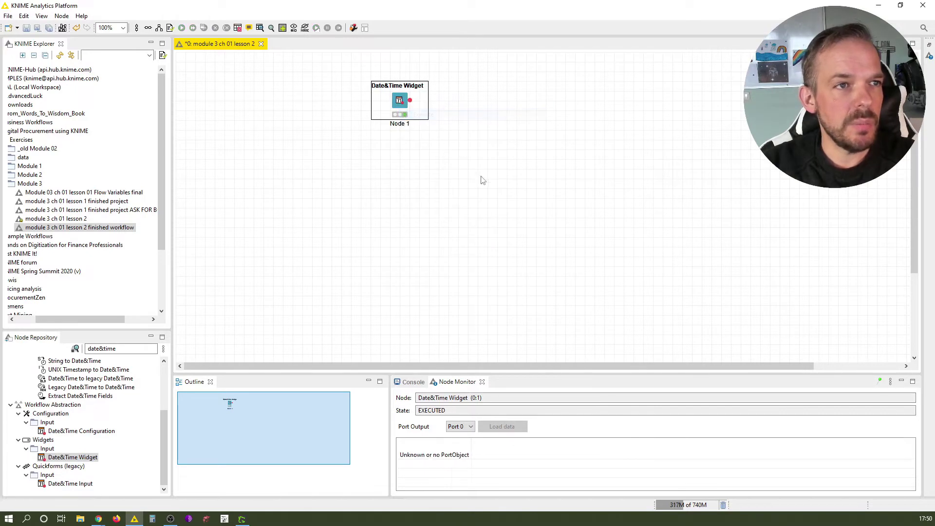
pyautogui.click(399, 123)
pyautogui.write("get today's dat")
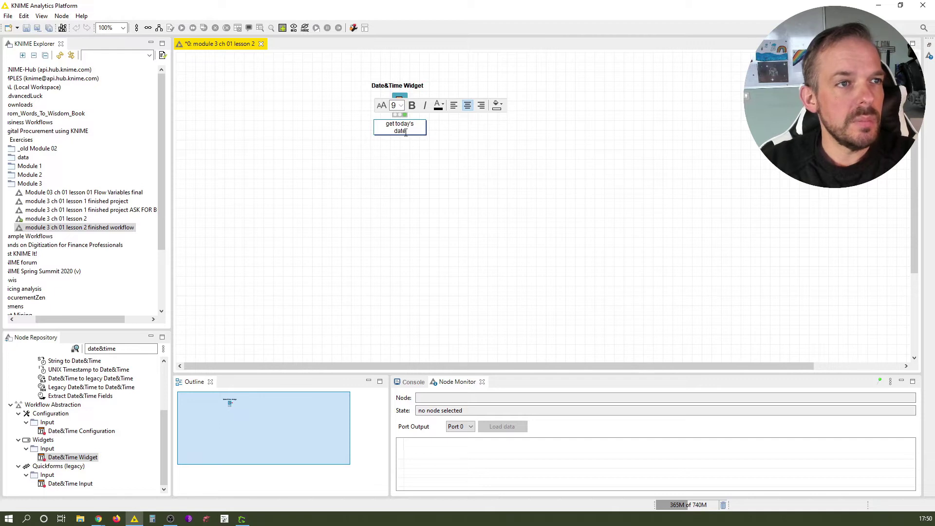
pyautogui.click(416, 137)
# Step: Examine the flow variable output of the Date&Time Widget node for the report date variable
pyautogui.rightClick(402, 101)
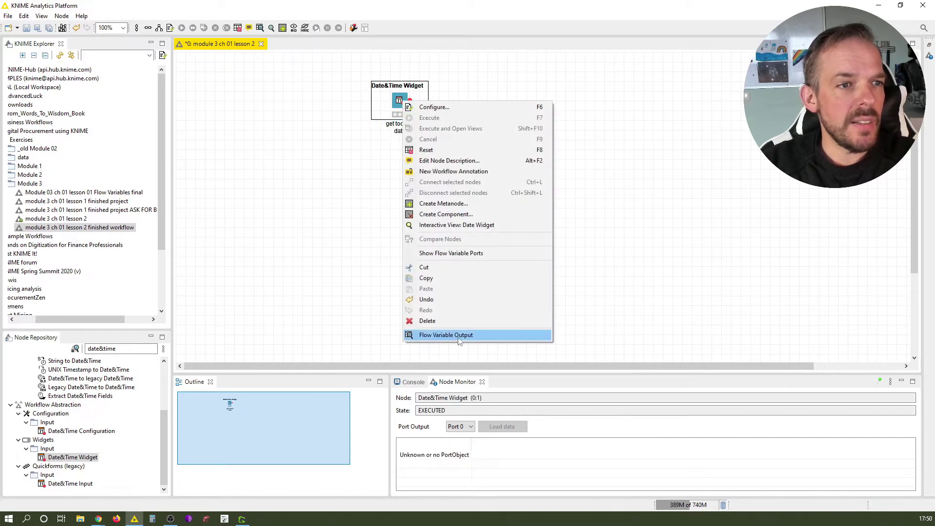
pyautogui.click(446, 335)
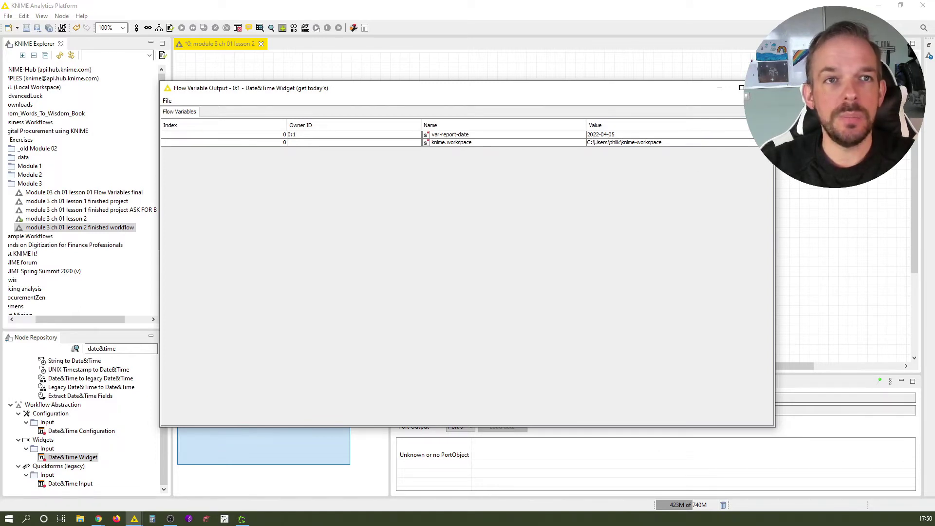
pyautogui.click(763, 87)
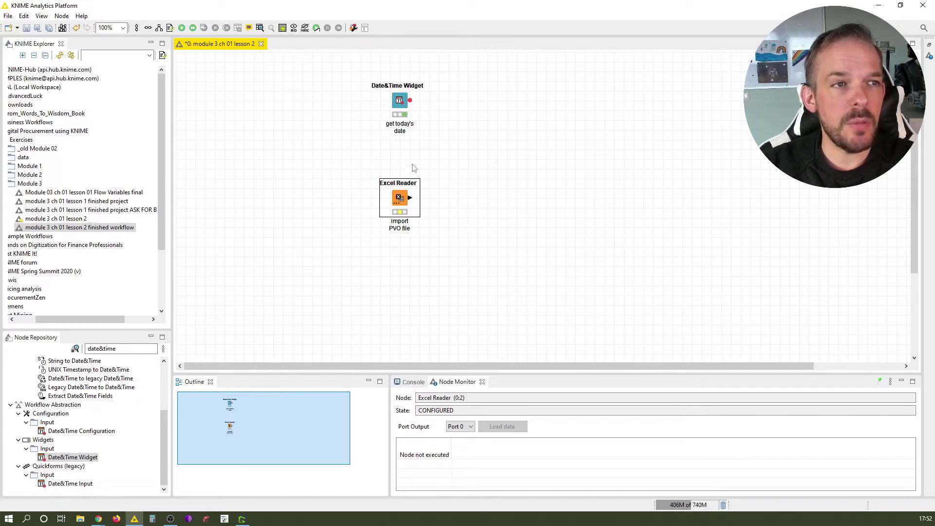
# Step: Review the Excel Reader's configuration and execute the node to import the PVO line items file
pyautogui.doubleClick(402, 196)
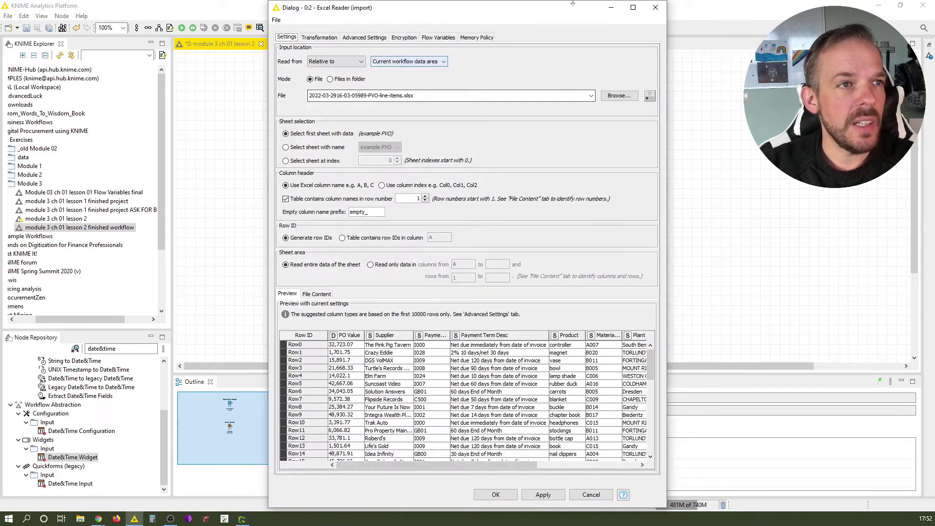
pyautogui.hotkey('ctrl', 'Return')
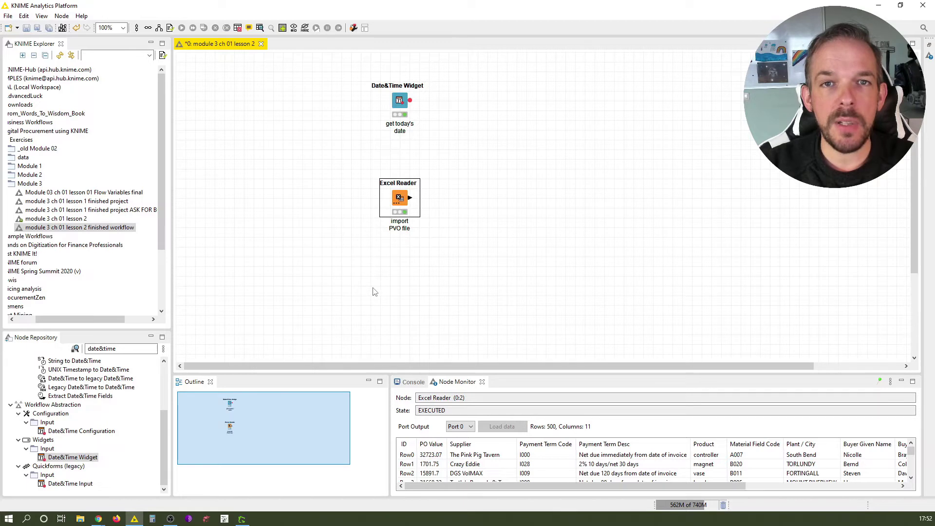
# Step: Add a Nominal Value Row Filter node connected to the Excel Reader's output
pyautogui.hotkey('ctrl', 'f')
pyautogui.press('BackSpace')
pyautogui.write('nominal')
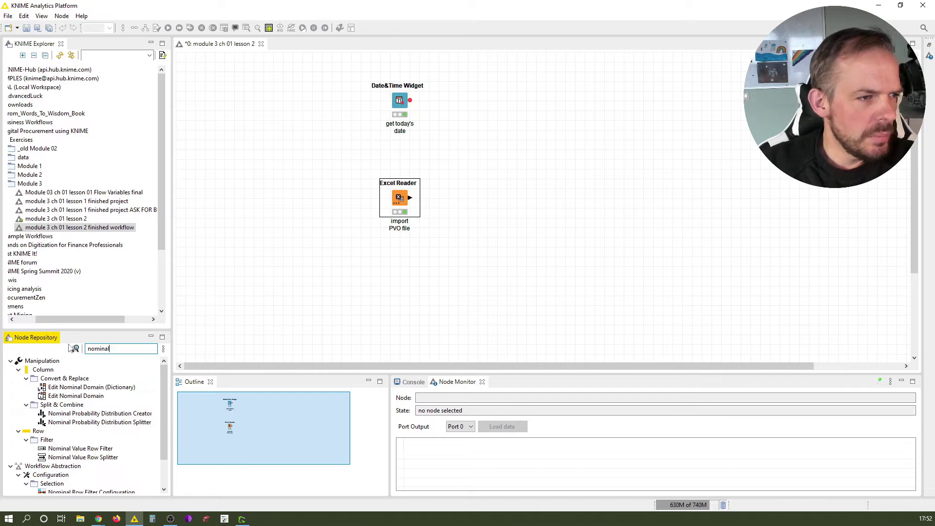
pyautogui.doubleClick(80, 448)
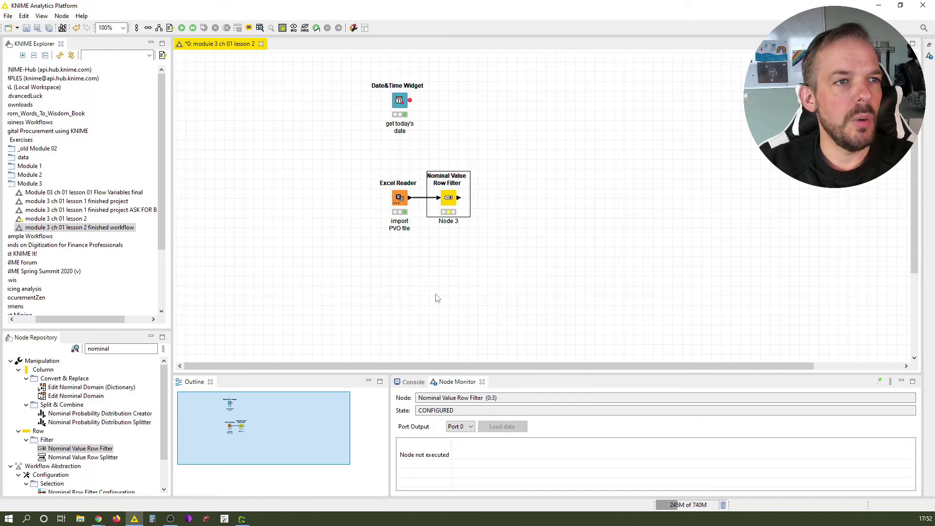
# Step: Configure the Nominal Value Row Filter to include only the value Crazy Eddie in the Supplier column
pyautogui.press('F6')
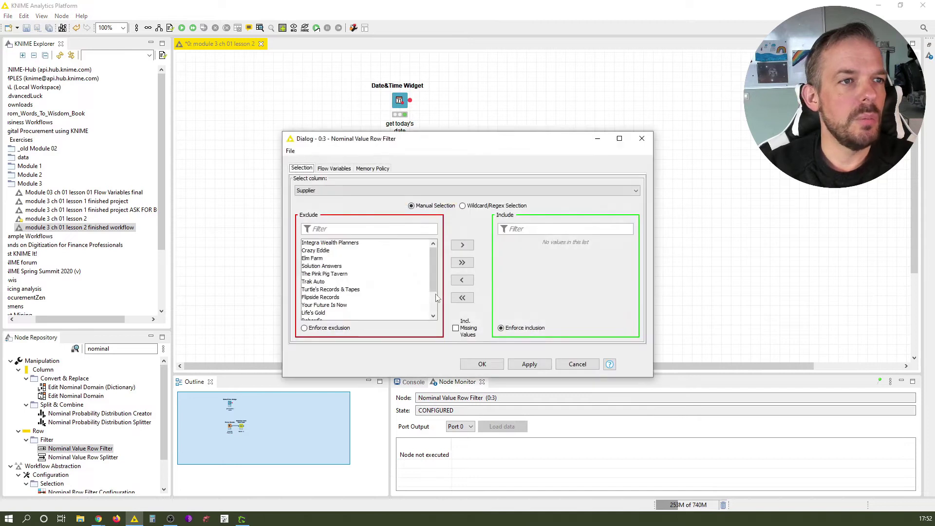
pyautogui.click(314, 250)
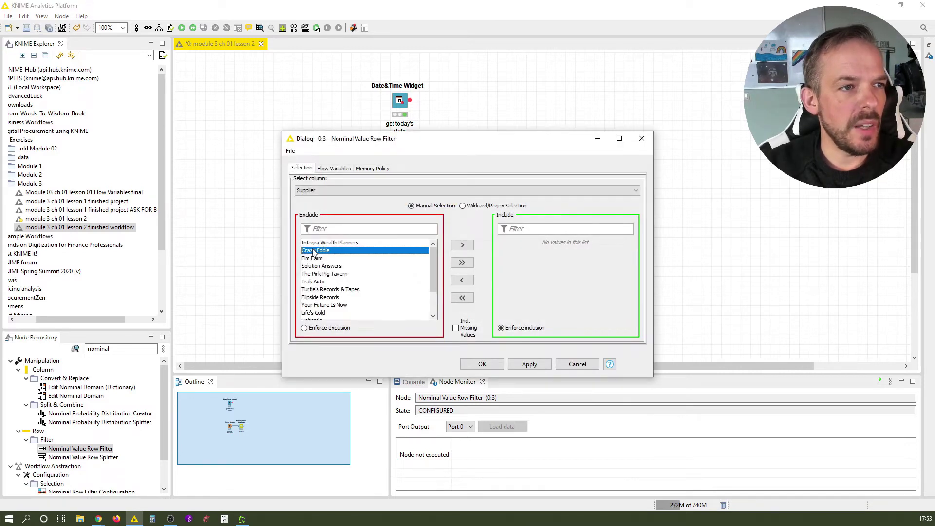
pyautogui.click(460, 245)
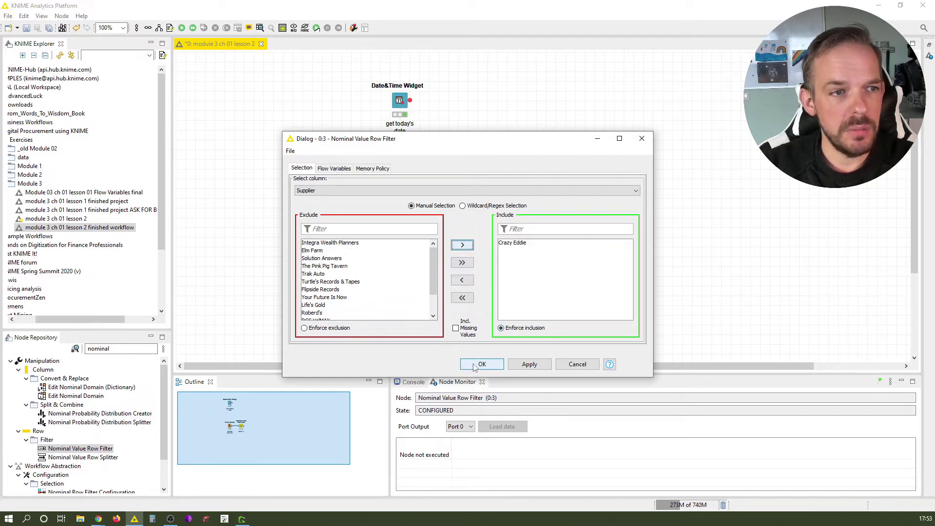
pyautogui.click(474, 365)
# Step: Label the Nominal Value Row Filter node "choose supplier" and execute it
pyautogui.press('F2')
pyautogui.write('c')
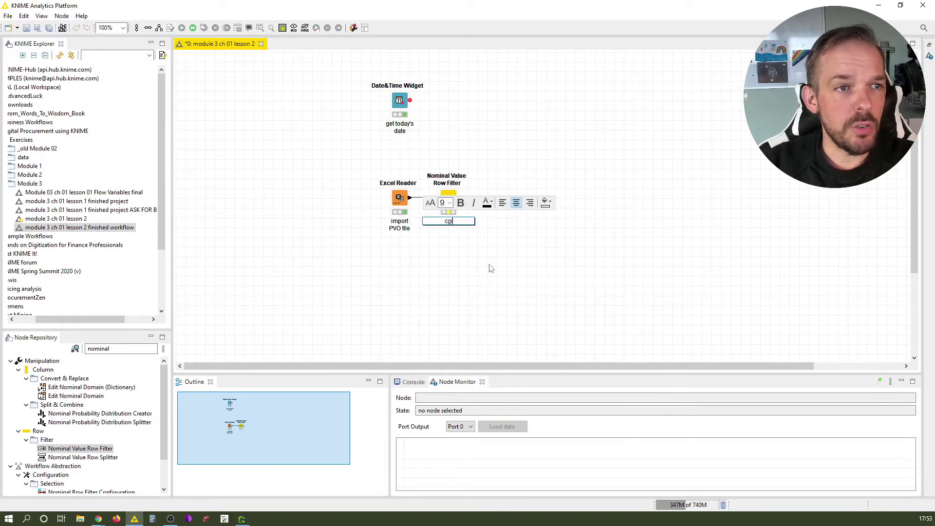
pyautogui.write('hoose')
pyautogui.press('Return')
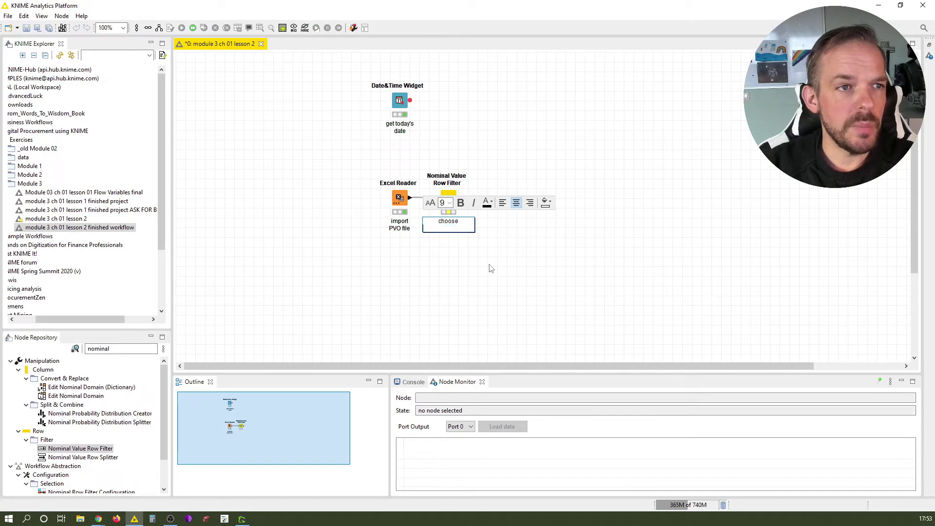
pyautogui.write('supplier')
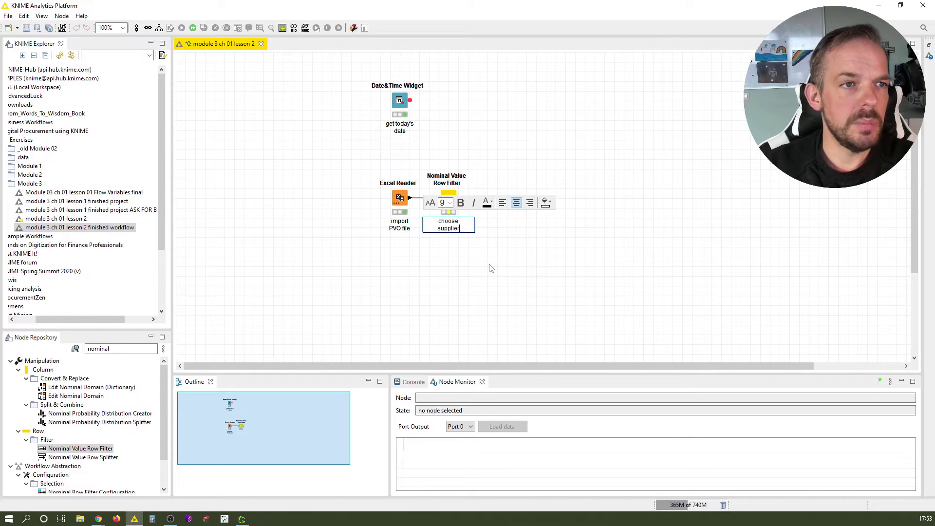
pyautogui.click(549, 267)
pyautogui.rightClick(458, 202)
pyautogui.click(468, 216)
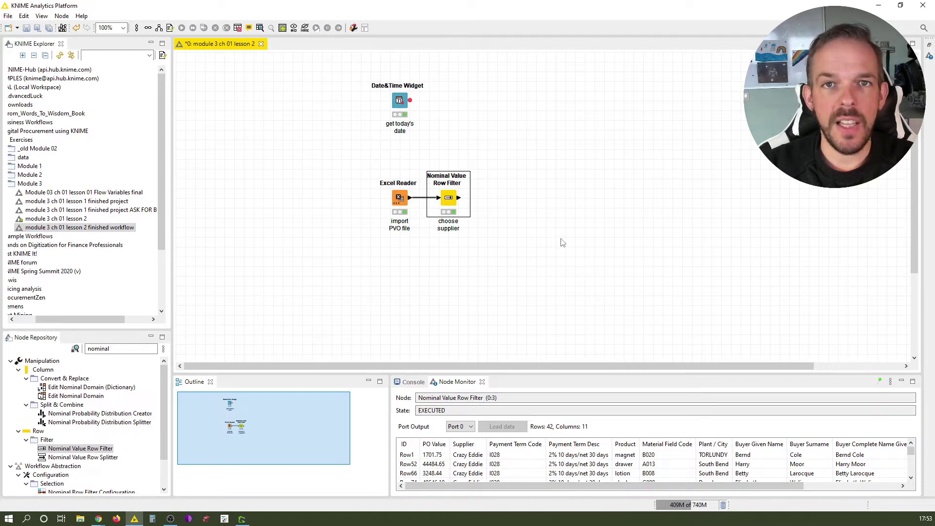
# Step: Add a GroupBy node connected to the output of the Nominal Value Row Filter
pyautogui.hscroll(1, 563, 243)
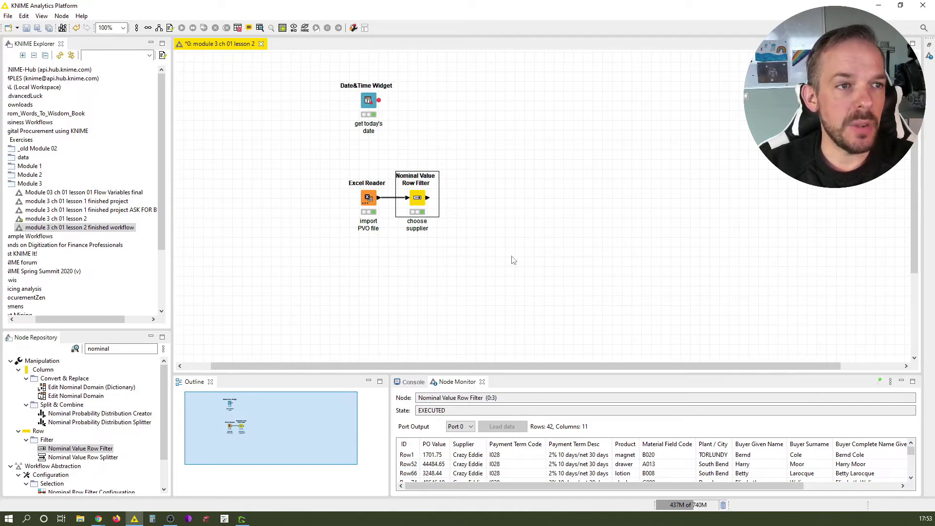
pyautogui.doubleClick(100, 349)
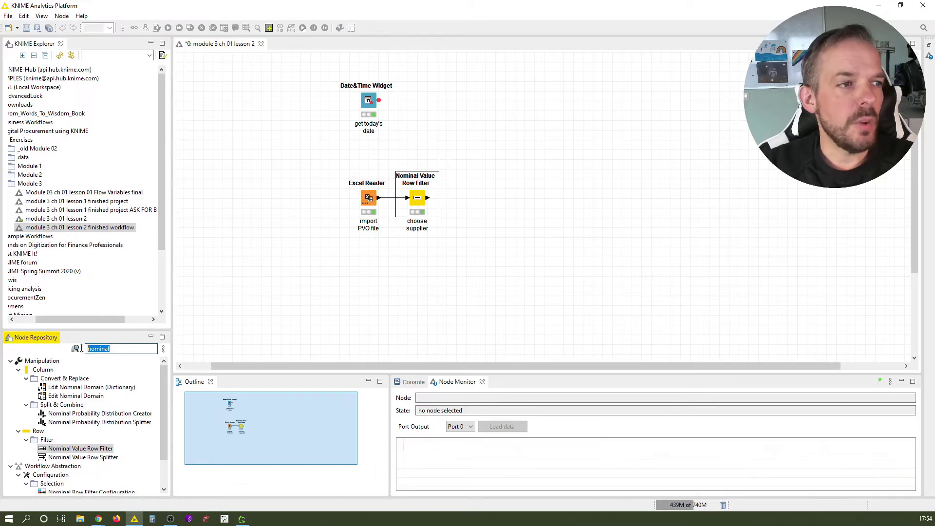
pyautogui.write('groupby')
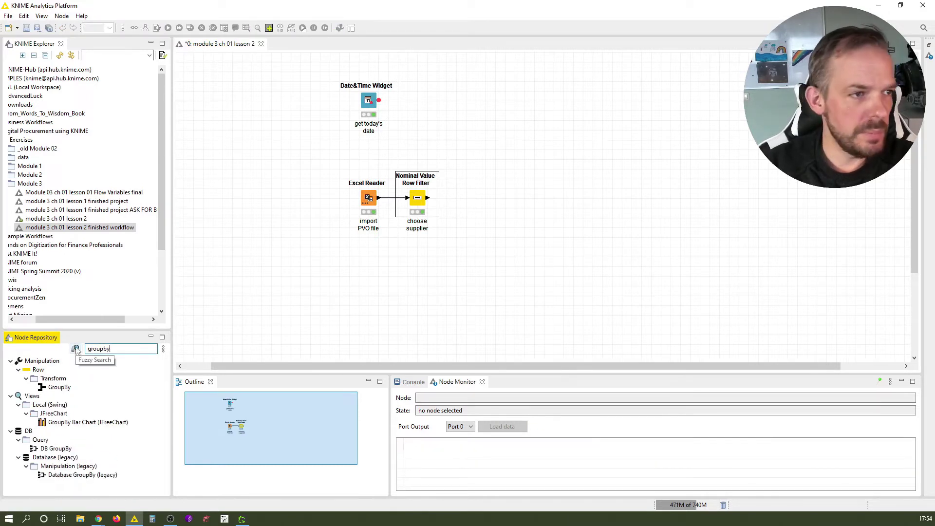
pyautogui.doubleClick(60, 388)
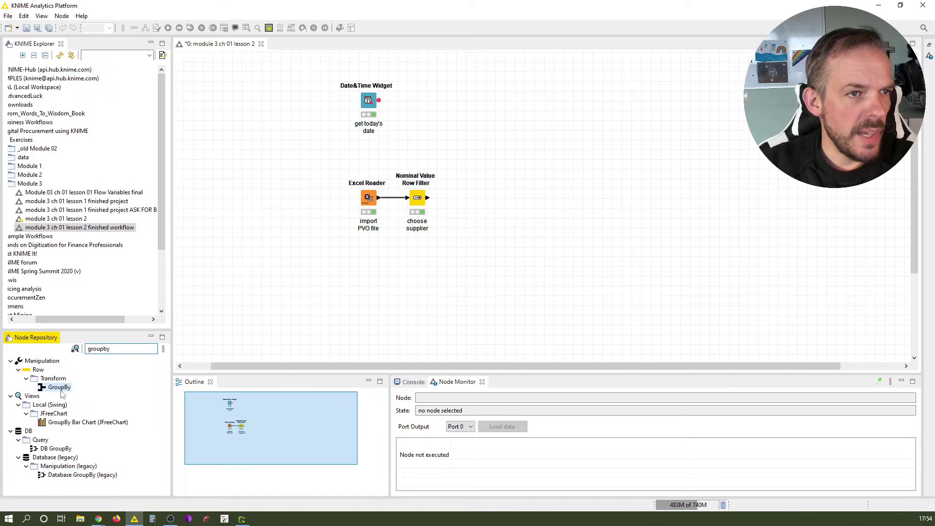
# Step: Label the GroupBy node "group supplier PVO by buyer"
pyautogui.press('F2')
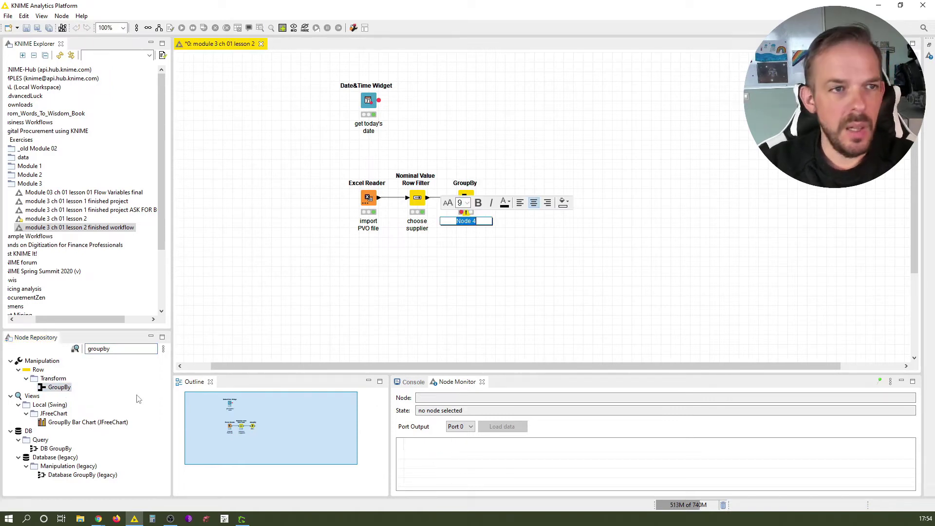
pyautogui.write('group su')
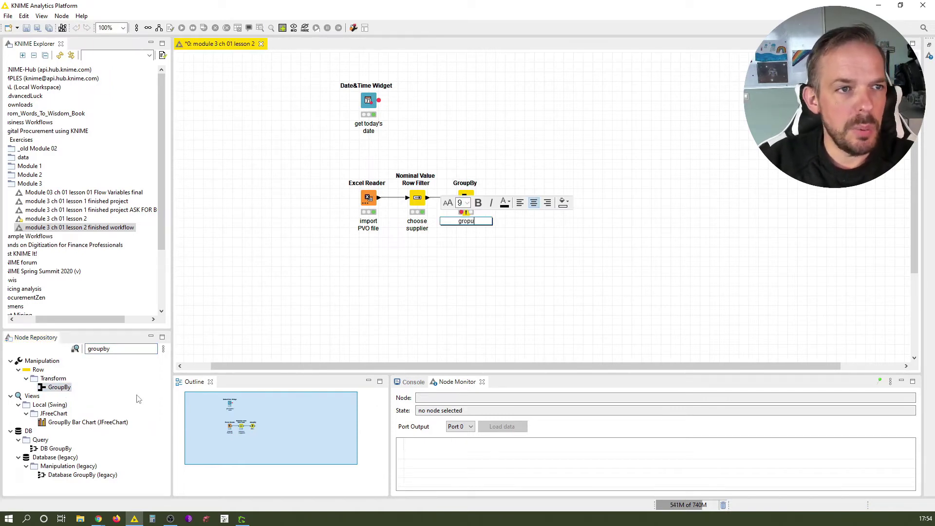
pyautogui.write('pp')
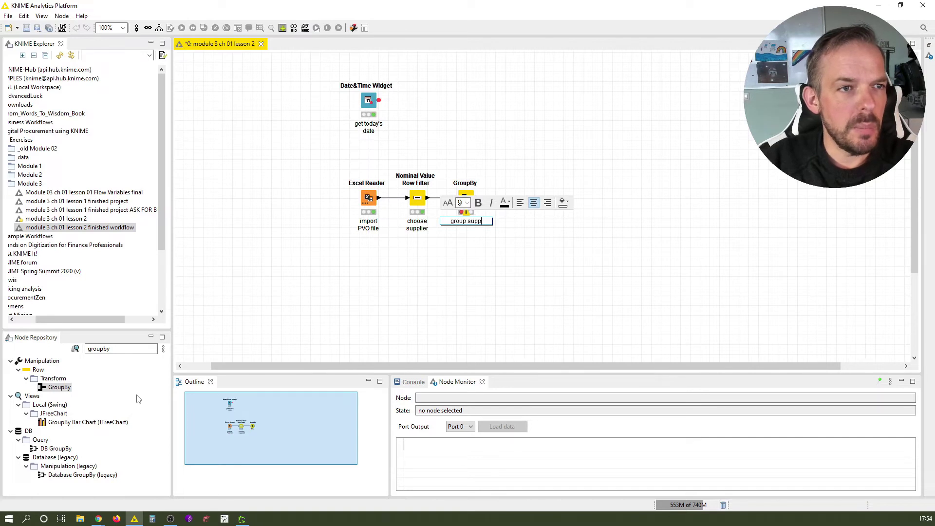
pyautogui.write('lier PVO by buyer')
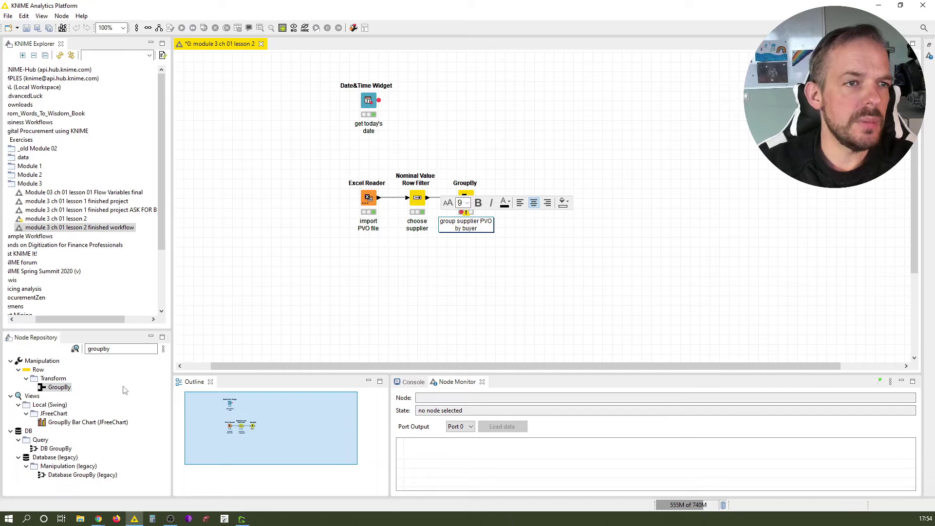
pyautogui.click(438, 323)
# Step: Set Buyer Surname as the only group column in the GroupBy node's configuration
pyautogui.doubleClick(465, 197)
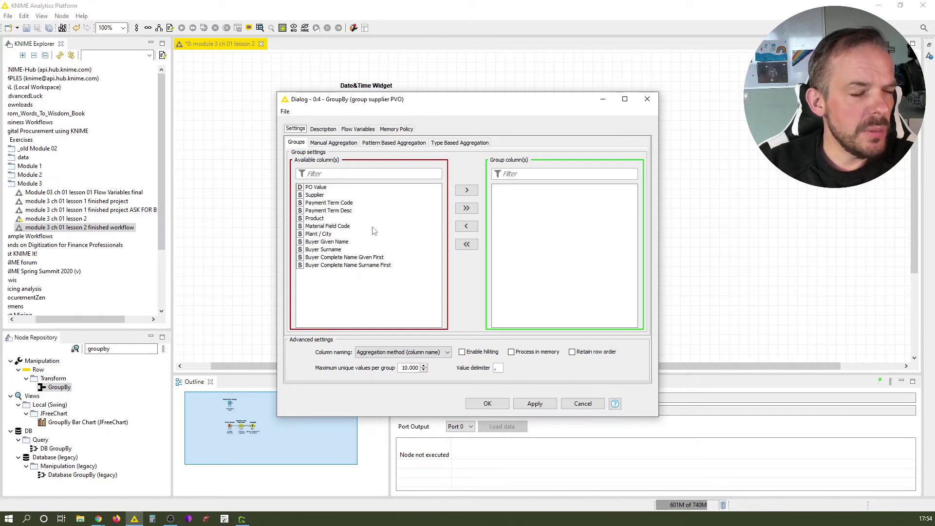
pyautogui.click(323, 249)
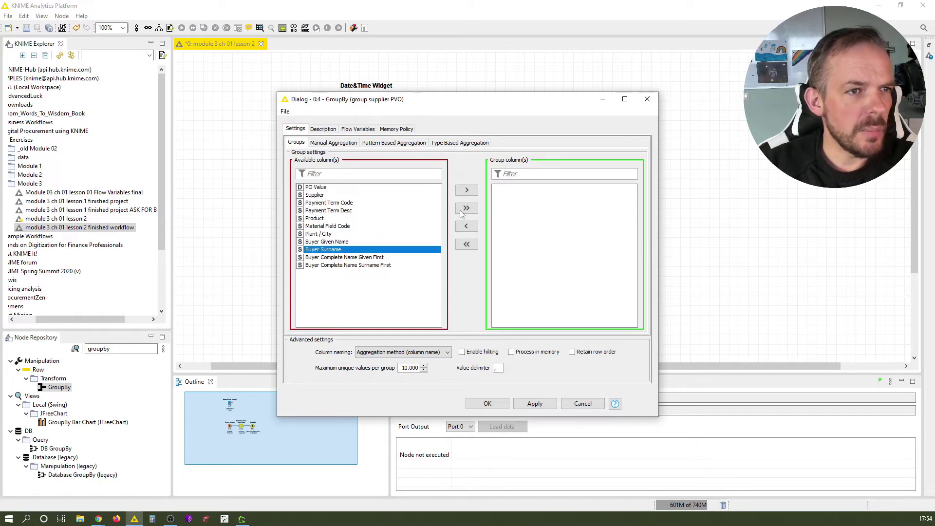
pyautogui.click(466, 190)
# Step: Aggregate the PO Value column by Sum in the GroupBy node, keeping the original column name, and apply the configuration
pyautogui.click(323, 143)
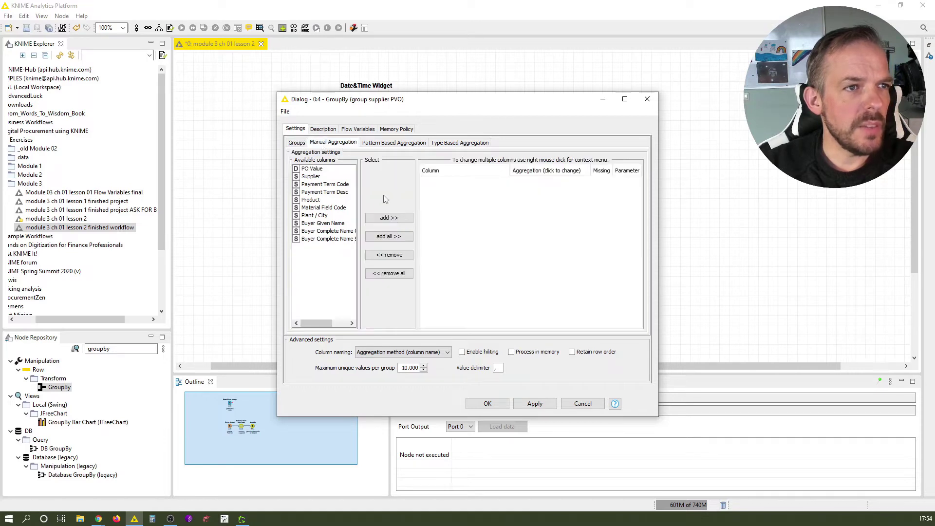
pyautogui.doubleClick(313, 169)
pyautogui.click(566, 180)
pyautogui.scroll(-6, 560, 224)
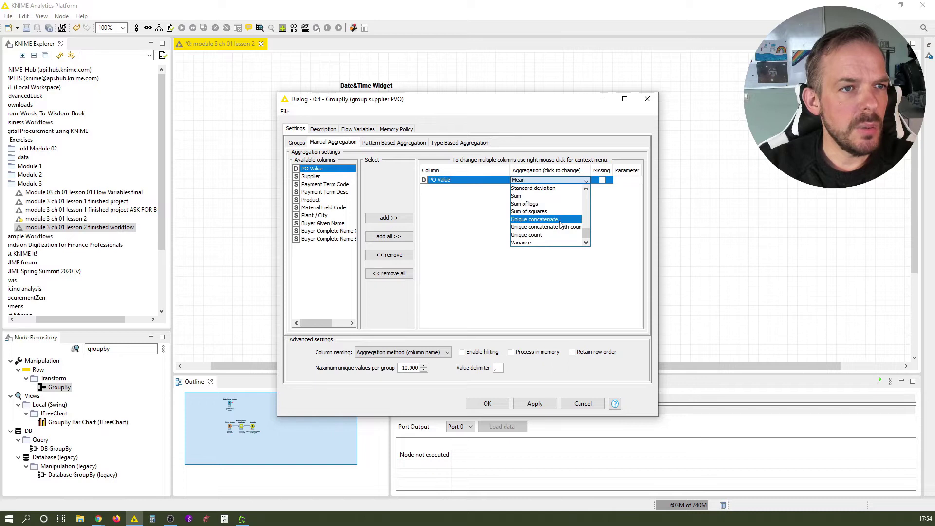
pyautogui.click(533, 197)
pyautogui.click(411, 354)
pyautogui.click(411, 360)
pyautogui.click(487, 403)
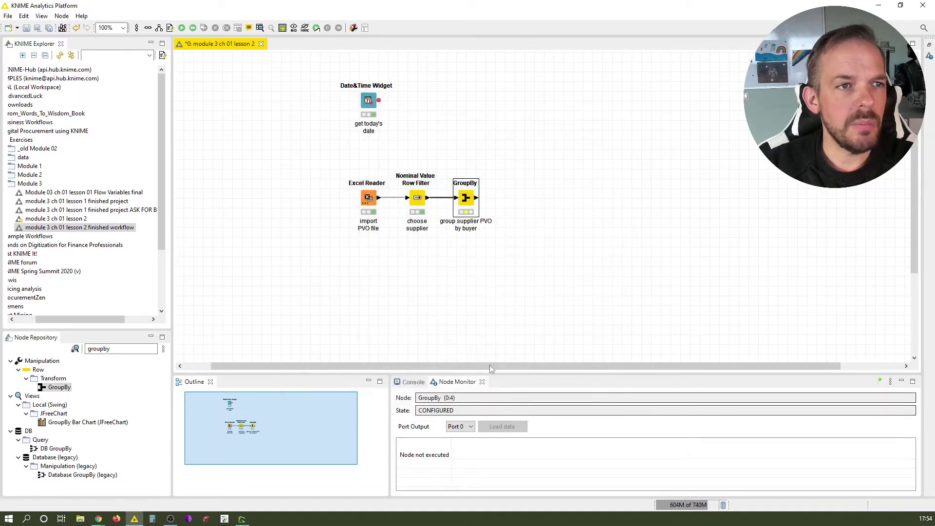
# Step: Execute the GroupBy node, inspect its resulting group table, and close the table
pyautogui.rightClick(467, 198)
pyautogui.click(485, 217)
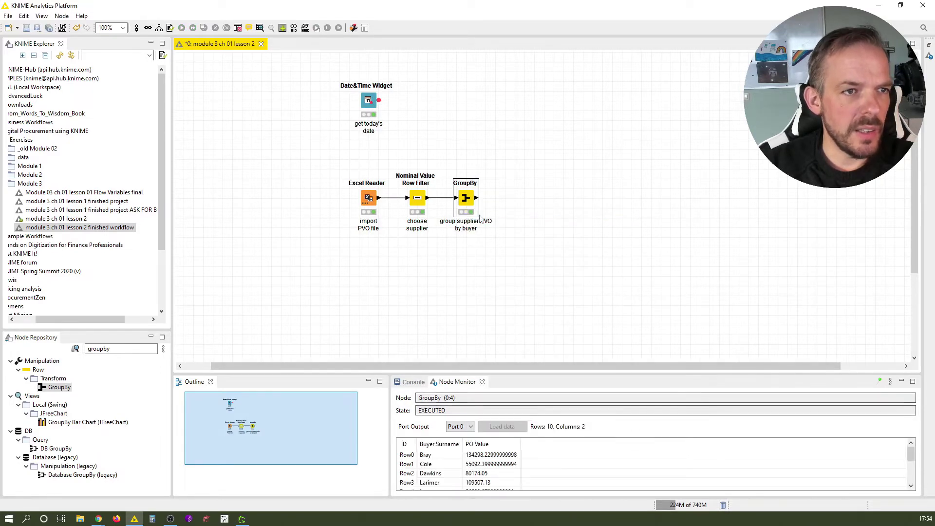
pyautogui.rightClick(471, 200)
pyautogui.click(495, 425)
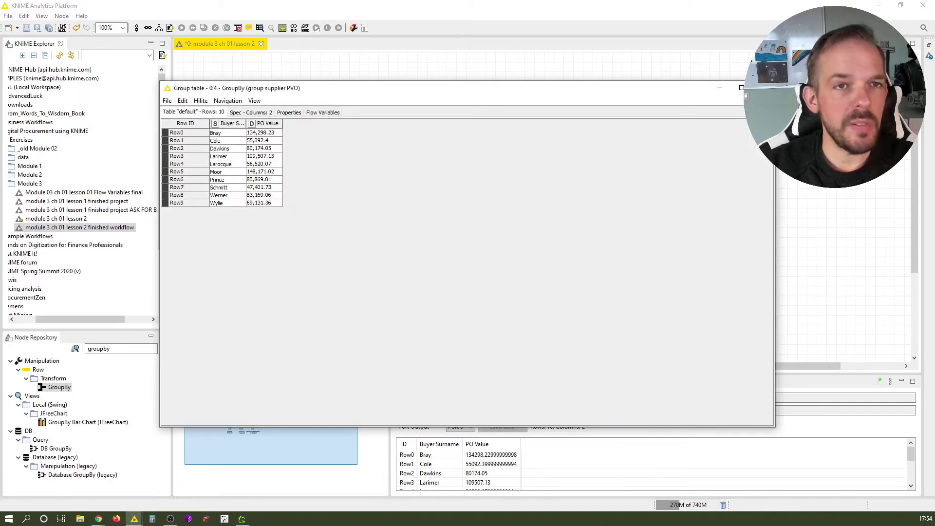
pyautogui.click(763, 87)
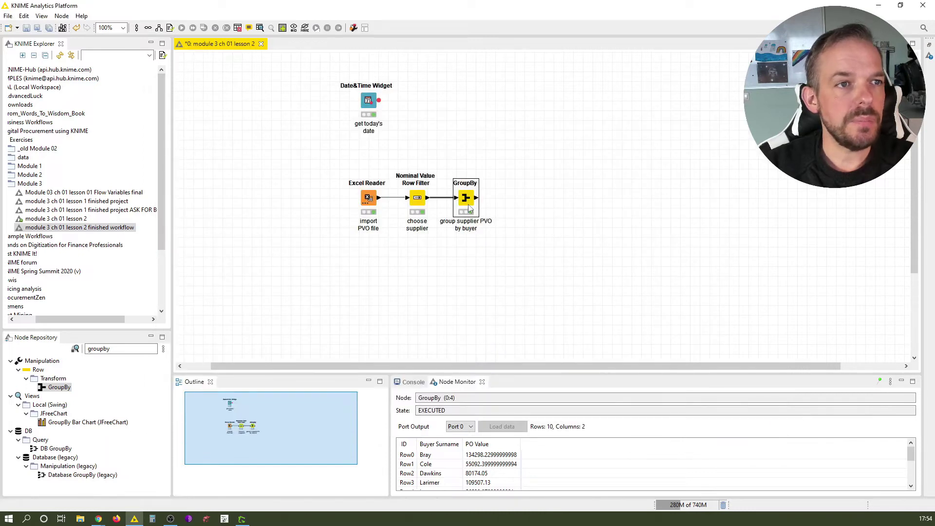
# Step: Move the GroupBy node far to the right along its row, leaving wide space after the Nominal Value Row Filter
pyautogui.hotkey('ctrl', 'shift', 'Right')
pyautogui.hotkey('ctrl', 'shift', 'Right')
pyautogui.hotkey('ctrl', 'shift', 'Right')
pyautogui.hotkey('ctrl', 'shift', 'Right')
pyautogui.hotkey('ctrl', 'shift', 'Right')
pyautogui.hotkey('ctrl', 'shift', 'Right')
pyautogui.hotkey('ctrl', 'shift', 'Right')
pyautogui.hotkey('ctrl', 'shift', 'Right')
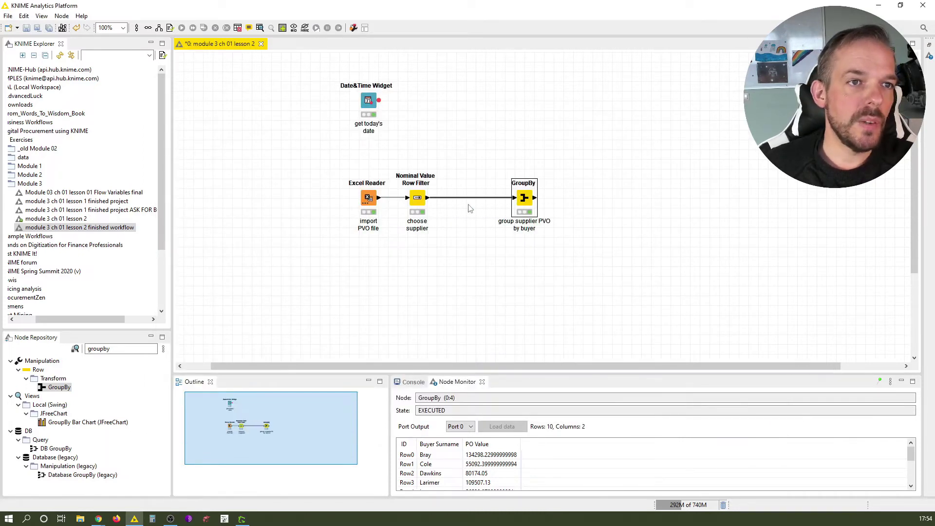
pyautogui.hotkey('ctrl', 'shift', 'Right')
pyautogui.hotkey('ctrl', 'shift', 'Right')
pyautogui.hotkey('ctrl', 'shift', 'Right')
pyautogui.hotkey('ctrl', 'shift', 'Right')
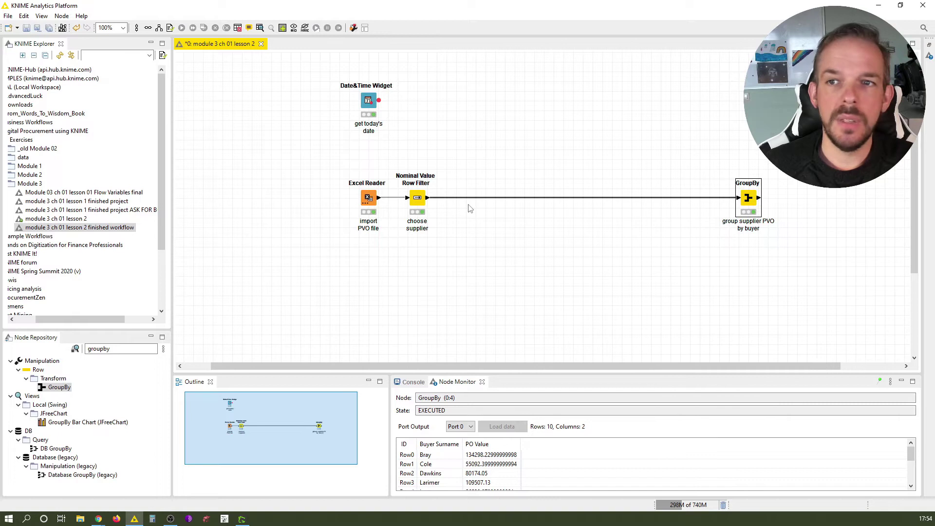
pyautogui.click(493, 251)
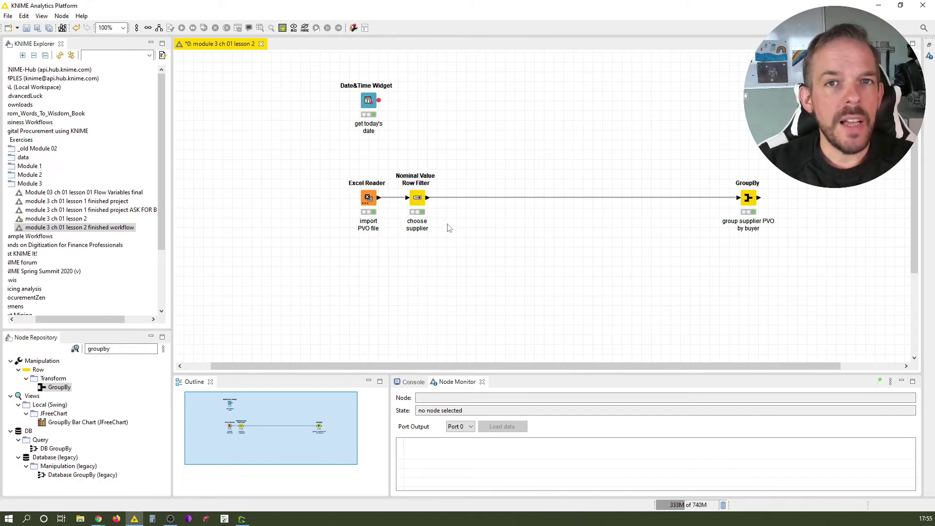
# Step: Add a Column Filter node connected to the output of the Nominal Value Row Filter
pyautogui.click(419, 203)
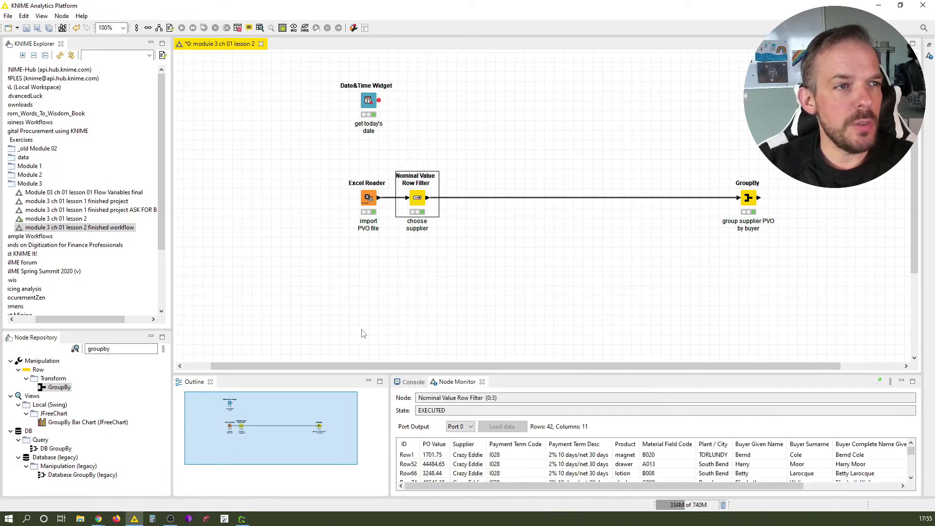
pyautogui.doubleClick(86, 349)
pyautogui.write('c')
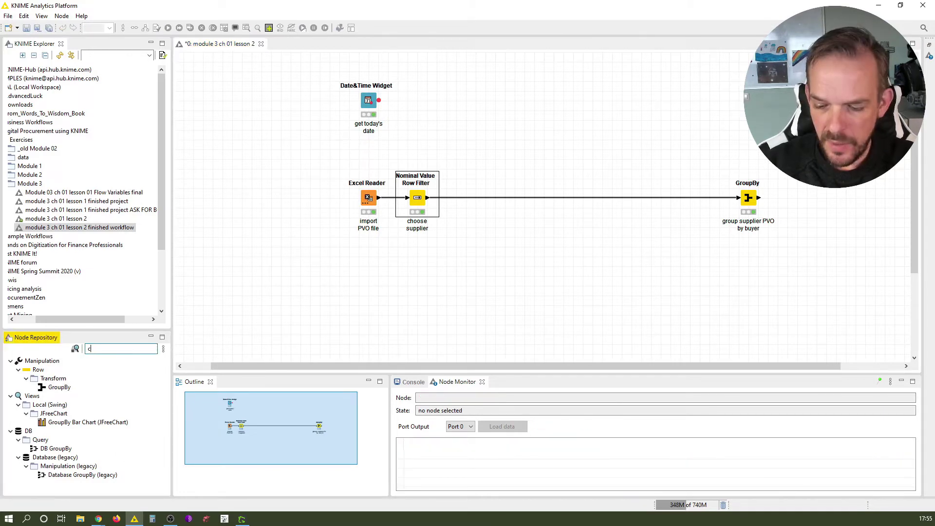
pyautogui.write('olumn fil')
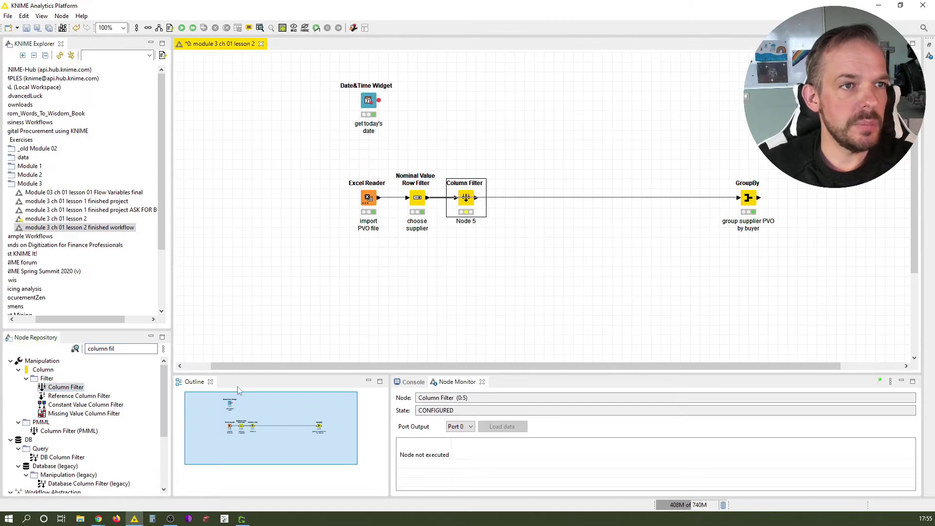
# Step: Move the Column Filter node up and slightly right, so it sits above the main row of nodes
pyautogui.hotkey('ctrl', 'shift', 'Up')
pyautogui.hotkey('ctrl', 'shift', 'Up')
pyautogui.hotkey('ctrl', 'shift', 'Up')
pyautogui.hotkey('ctrl', 'shift', 'Up')
pyautogui.hotkey('ctrl', 'shift', 'Up')
pyautogui.hotkey('ctrl', 'shift', 'Up')
pyautogui.hotkey('ctrl', 'shift', 'Up')
pyautogui.hotkey('ctrl', 'shift', 'Right')
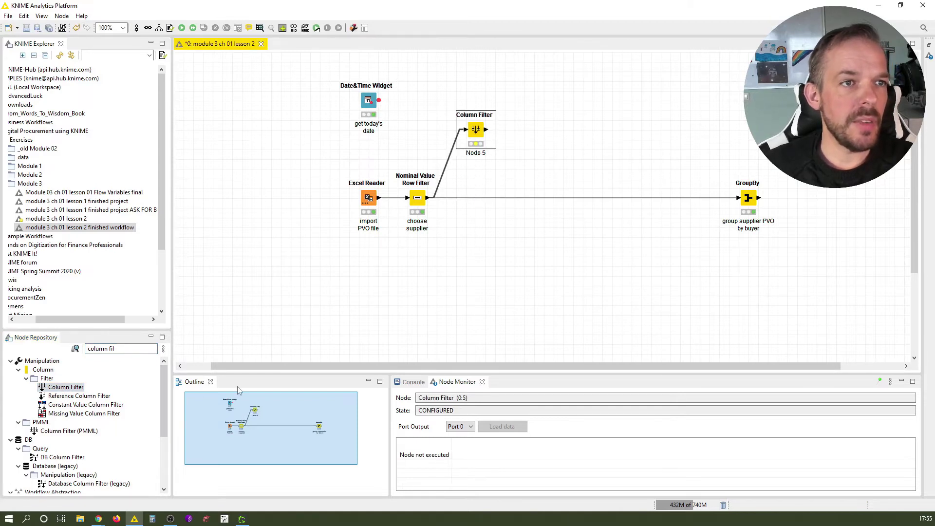
pyautogui.hotkey('ctrl', 'shift', 'Up')
pyautogui.hotkey('ctrl', 'shift', 'Right')
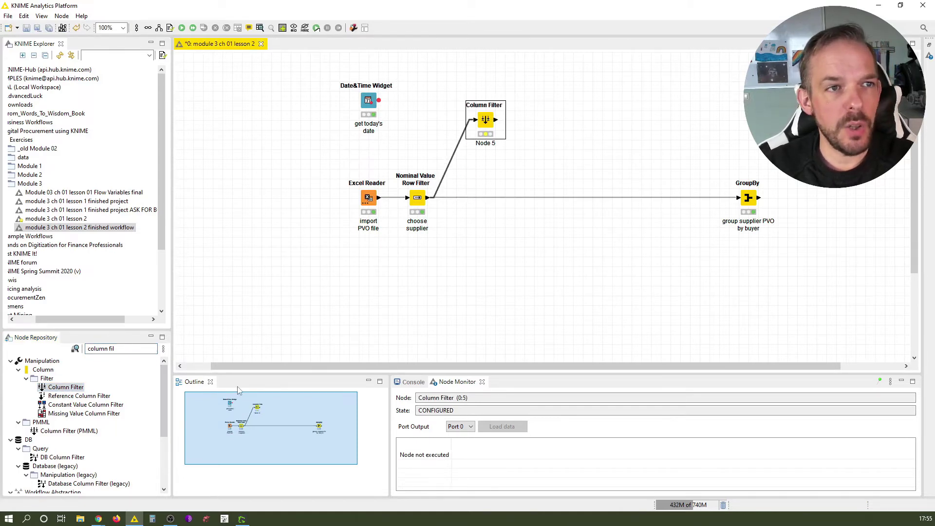
# Step: Label the Column Filter node "filter only for supplier col" on two lines
pyautogui.press('F2')
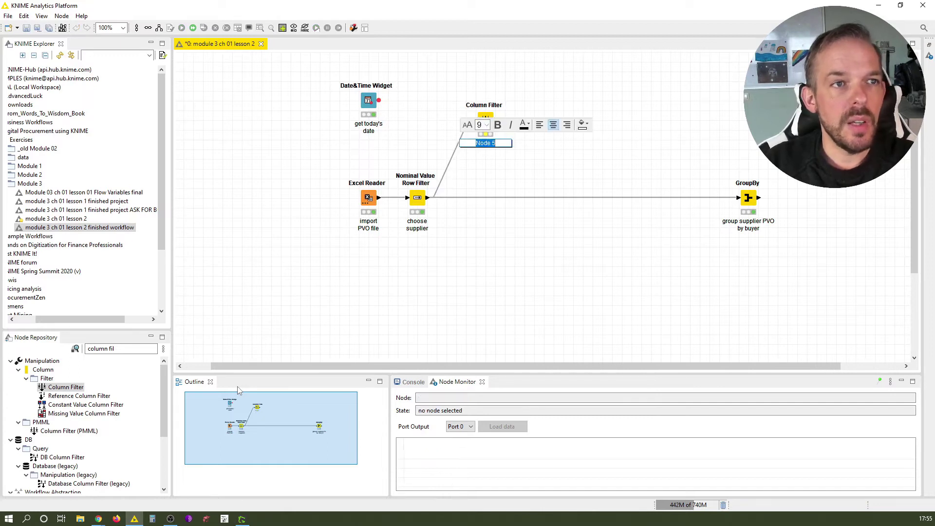
pyautogui.write('filter only')
pyautogui.press('Return')
pyautogui.write('for supplier col')
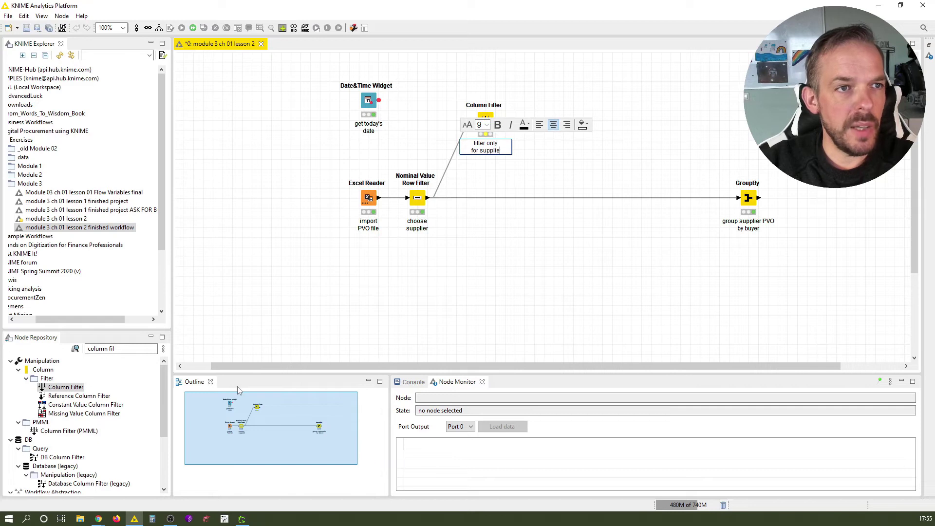
pyautogui.click(580, 260)
# Step: Configure the Column Filter to include only the Supplier column with Enforce inclusion, and execute the node
pyautogui.doubleClick(486, 121)
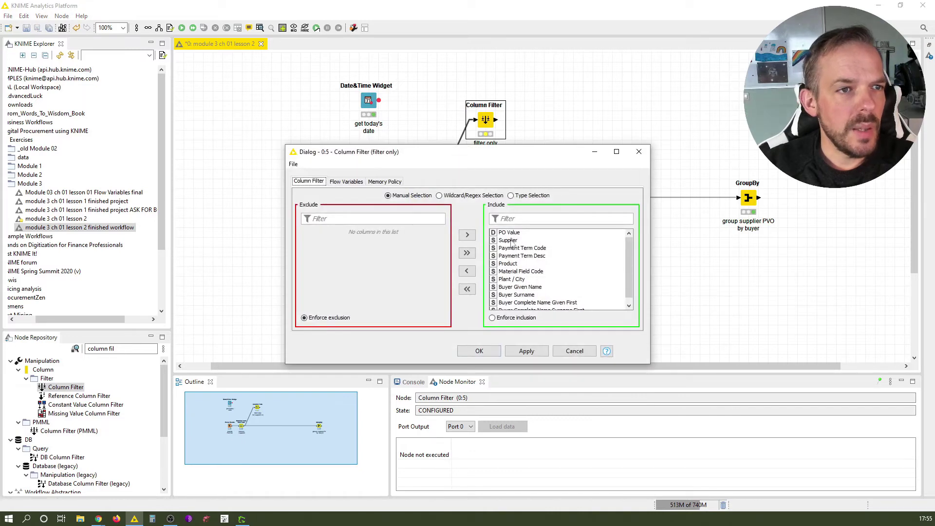
pyautogui.click(466, 289)
pyautogui.click(324, 240)
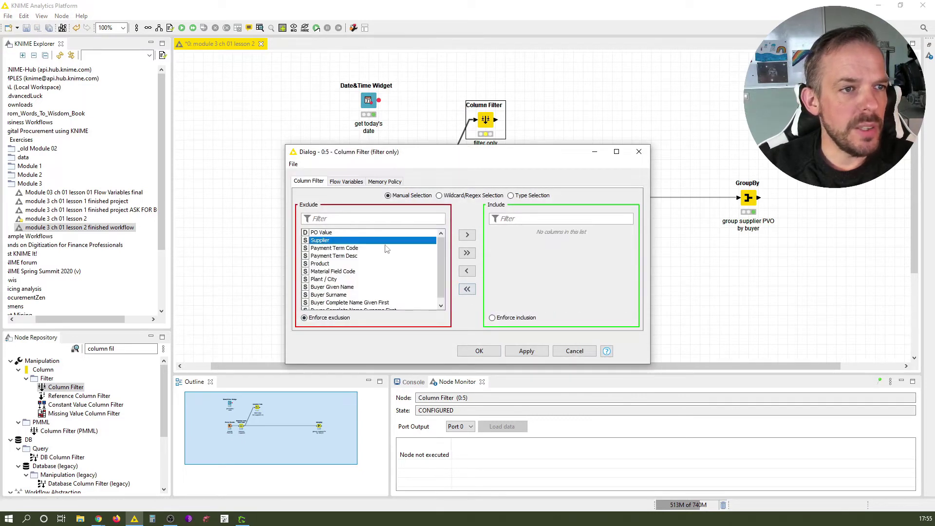
pyautogui.click(467, 235)
pyautogui.click(492, 318)
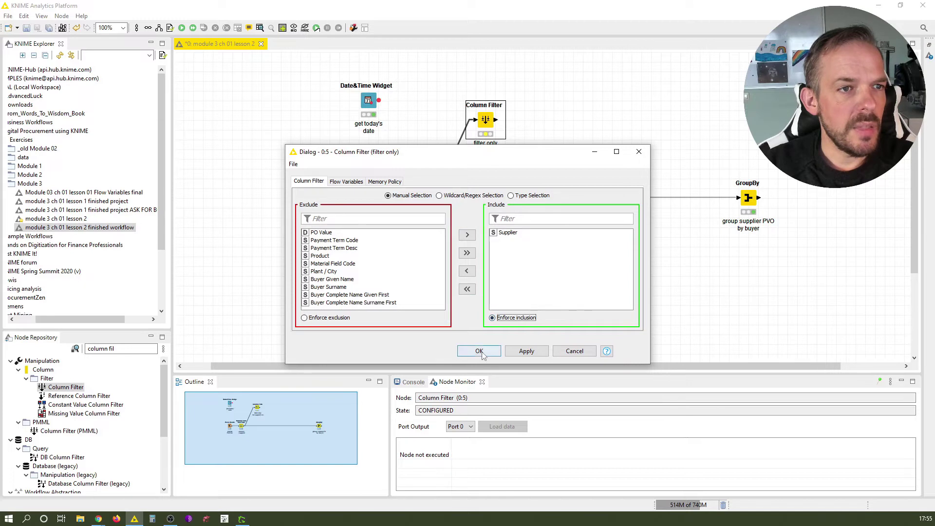
pyautogui.click(489, 352)
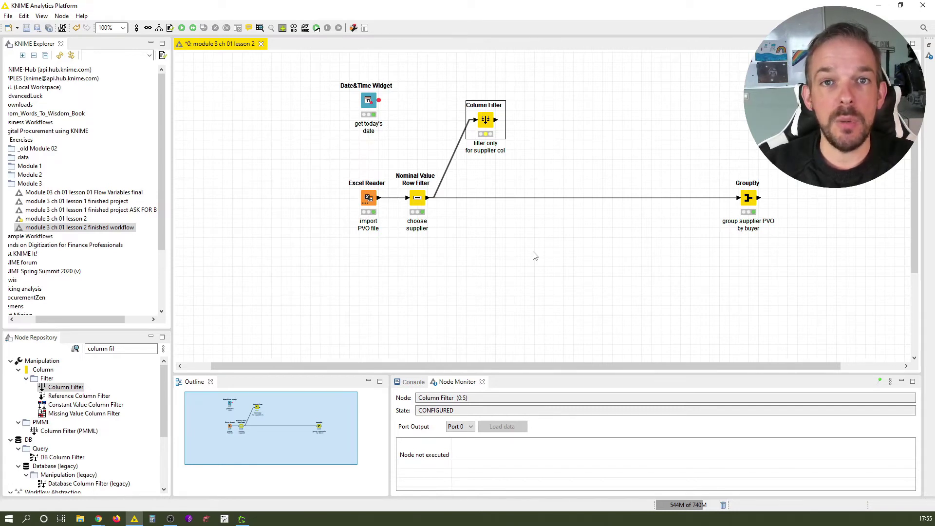
pyautogui.press('F7')
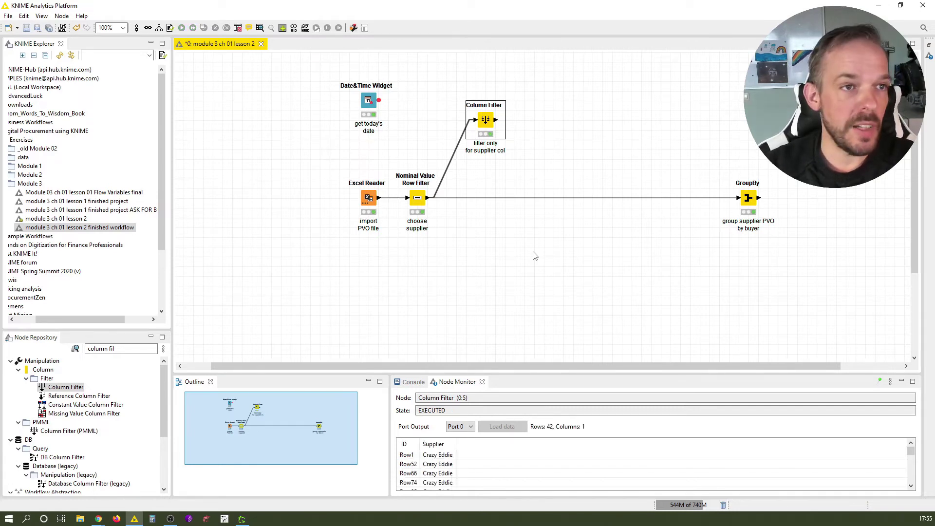
# Step: Add a Row Filter node connected to the output of the Column Filter
pyautogui.click(133, 347)
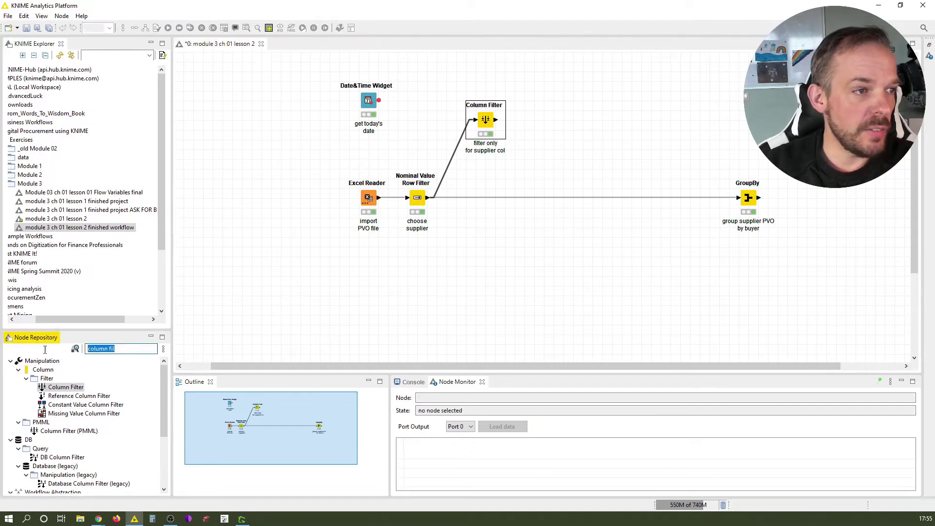
pyautogui.write('rwo fil')
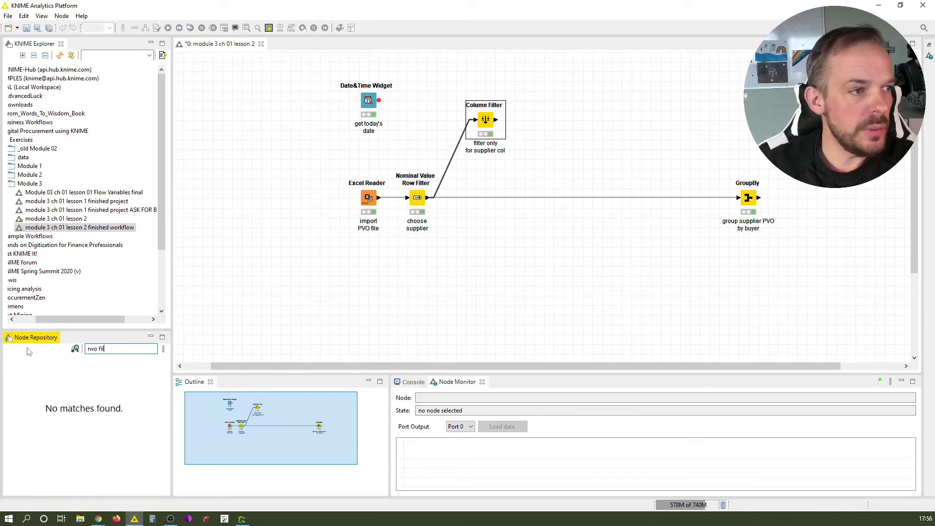
pyautogui.hotkey('ctrl', 'a')
pyautogui.write('row fo')
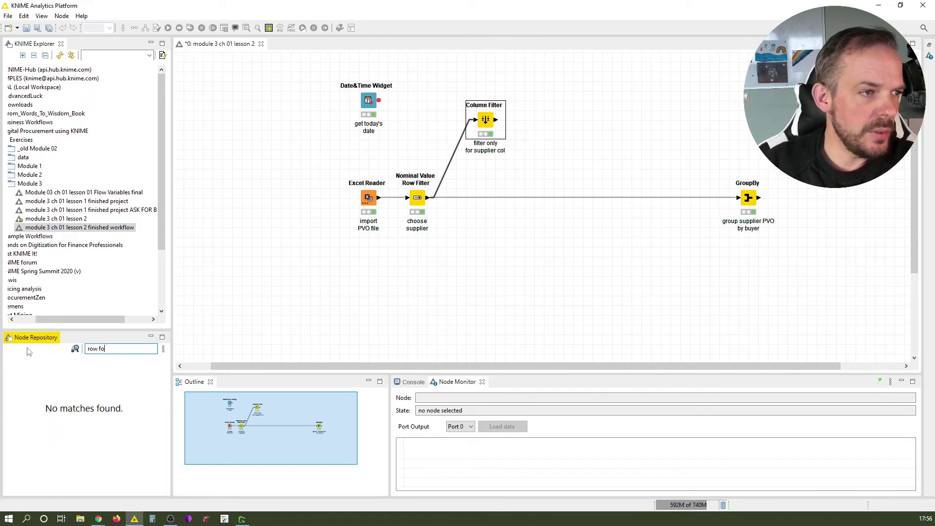
pyautogui.press('BackSpace')
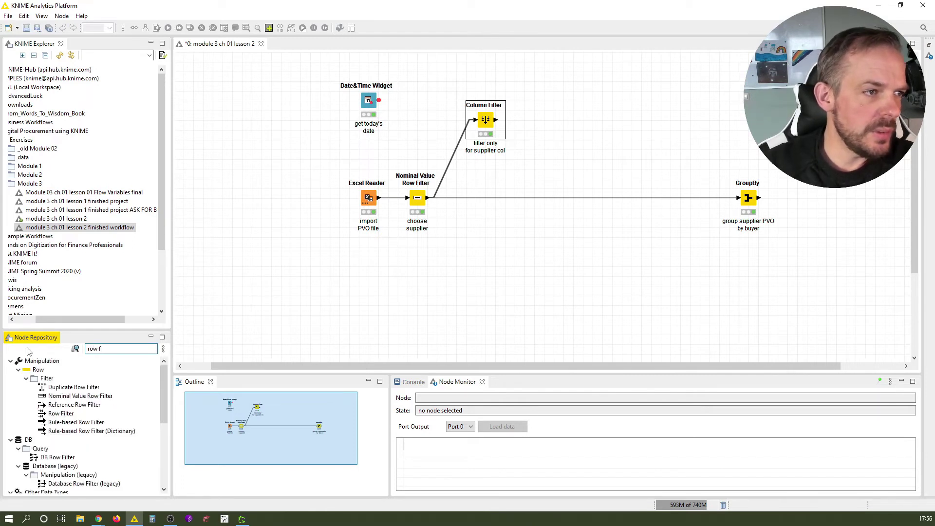
pyautogui.doubleClick(67, 415)
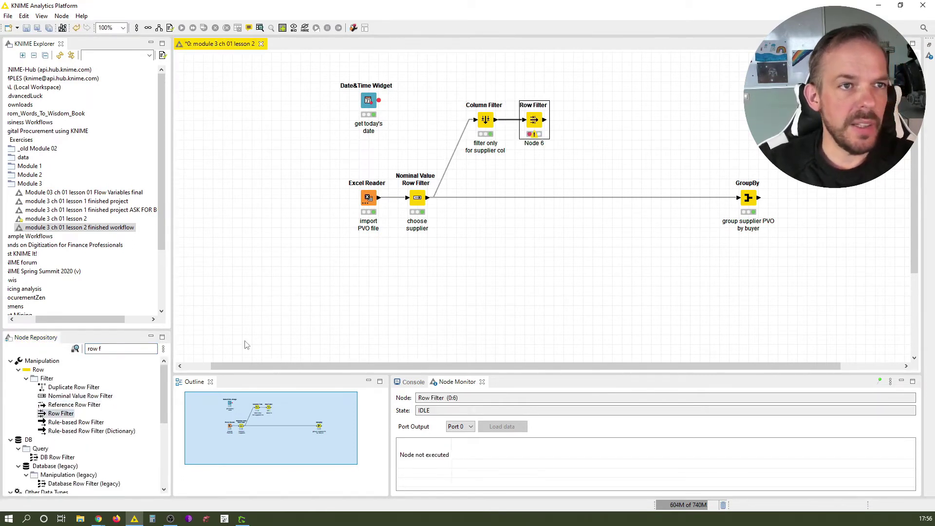
# Step: Label the Row Filter node "reduce to 1 row" on two lines
pyautogui.press('F2')
pyautogui.write('reduce to')
pyautogui.press('Return')
pyautogui.write('1 row')
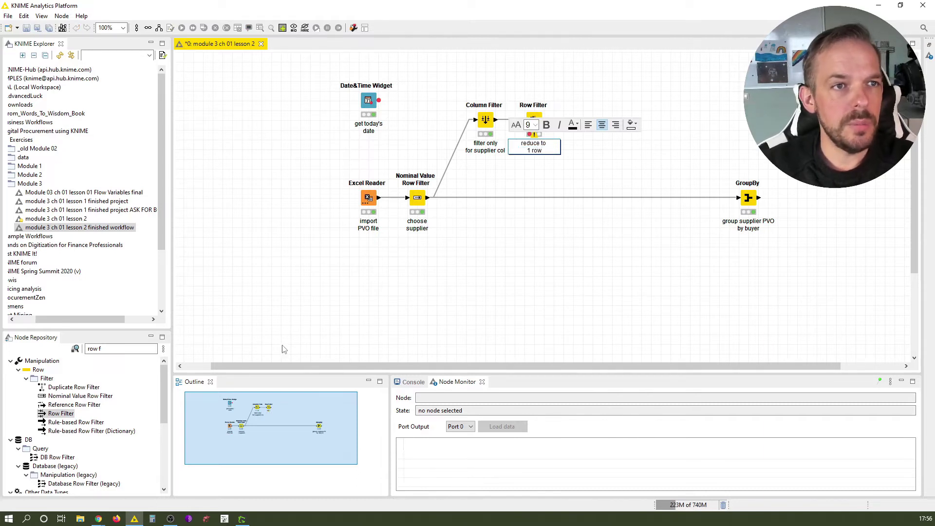
pyautogui.click(559, 273)
# Step: Configure the Row Filter to include rows by number with last row number 1, and execute the node
pyautogui.doubleClick(538, 124)
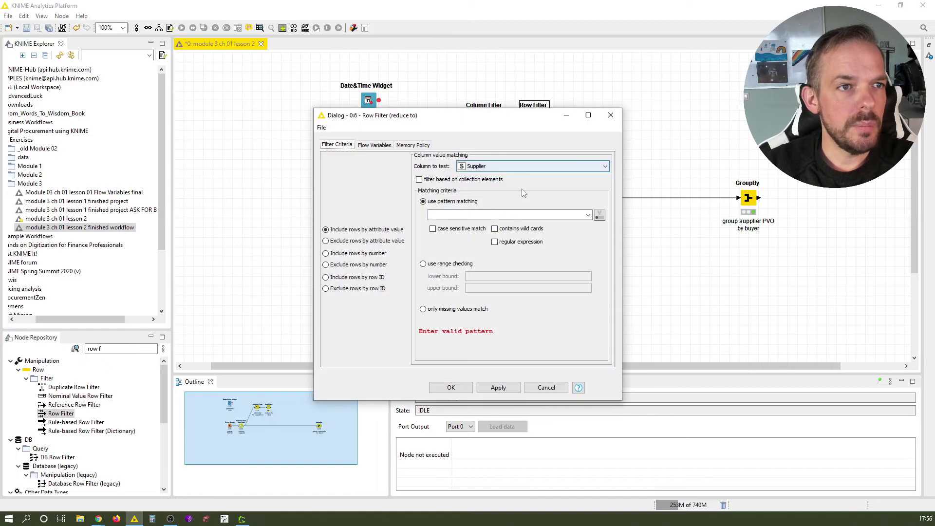
pyautogui.click(341, 253)
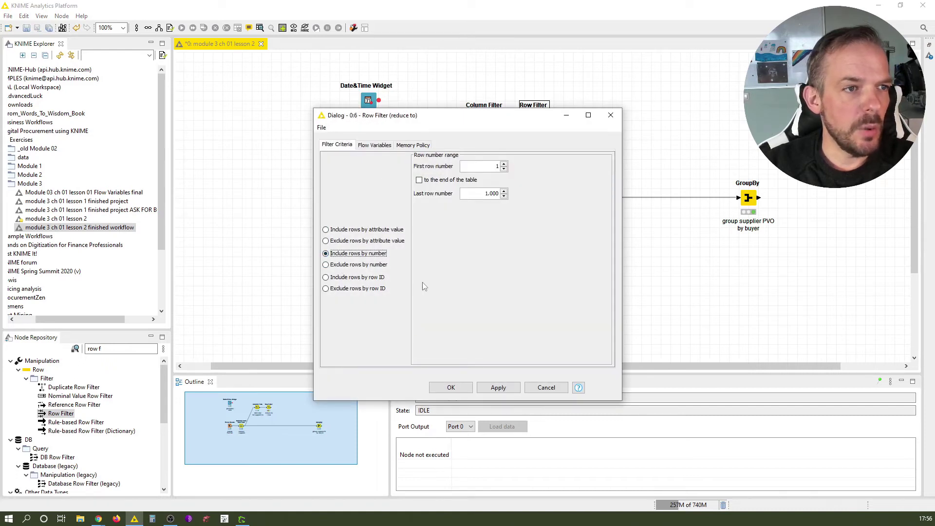
pyautogui.moveTo(481, 194); pyautogui.dragTo(553, 200)
pyautogui.write('1')
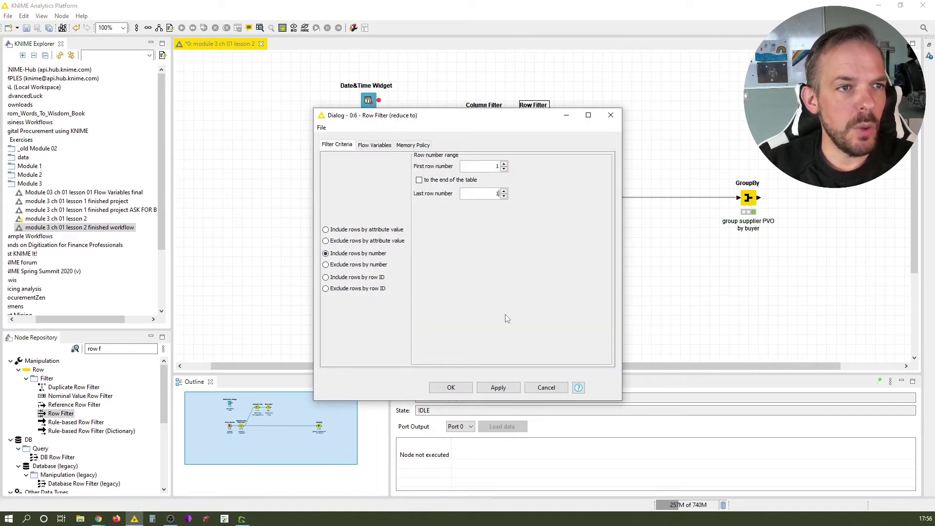
pyautogui.click(451, 387)
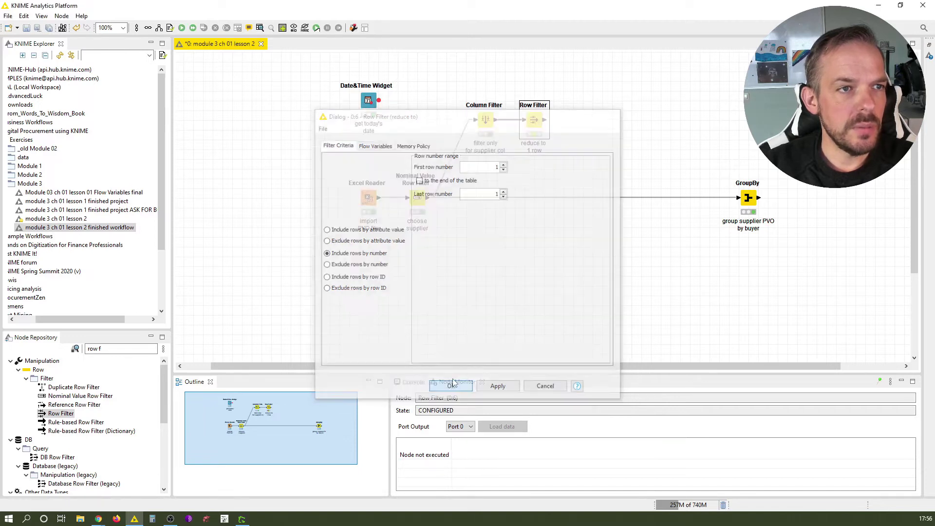
pyautogui.press('F7')
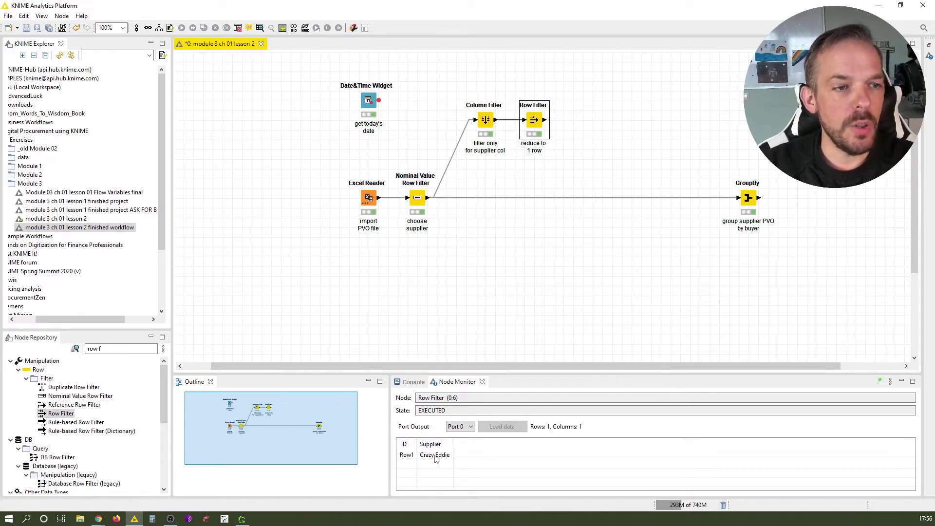
pyautogui.click(517, 301)
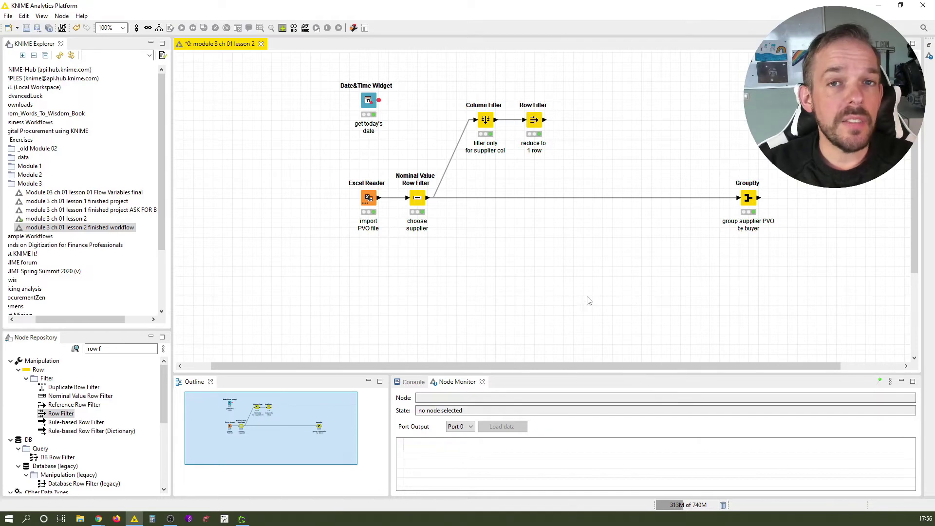
# Step: Add a Table Row to Variable node connected to the output of the Row Filter
pyautogui.click(535, 124)
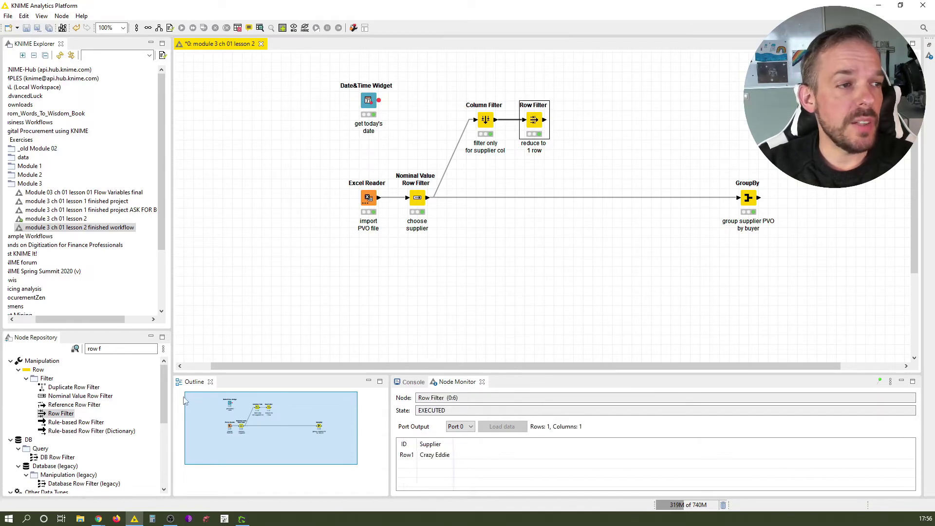
pyautogui.click(55, 354)
pyautogui.write('ta')
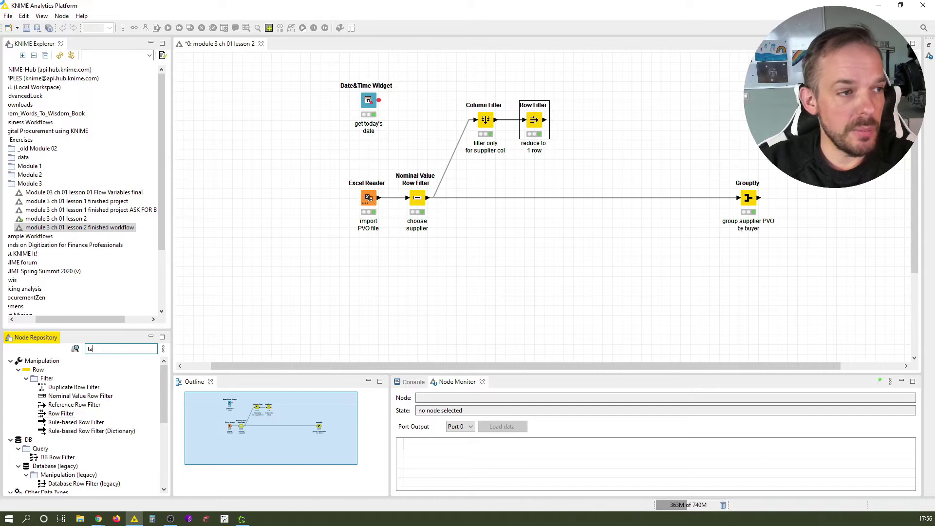
pyautogui.write('ble row to')
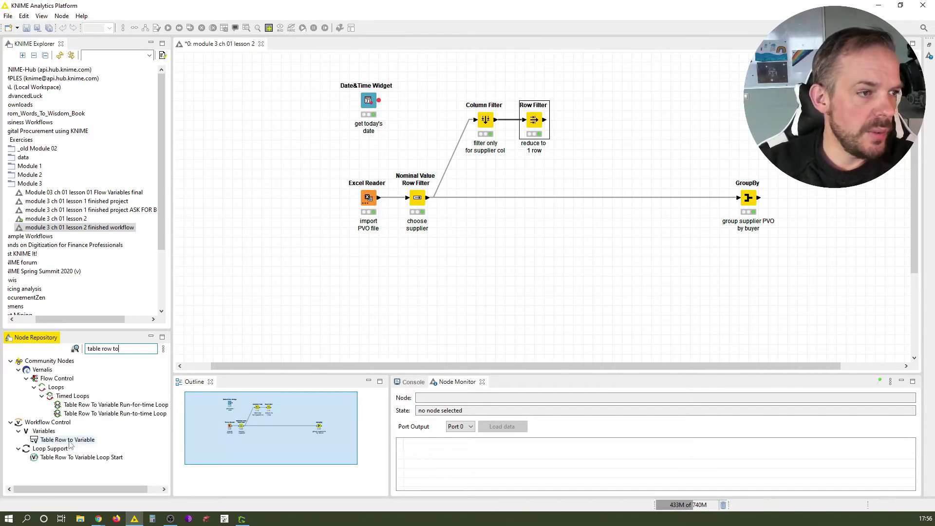
pyautogui.doubleClick(72, 441)
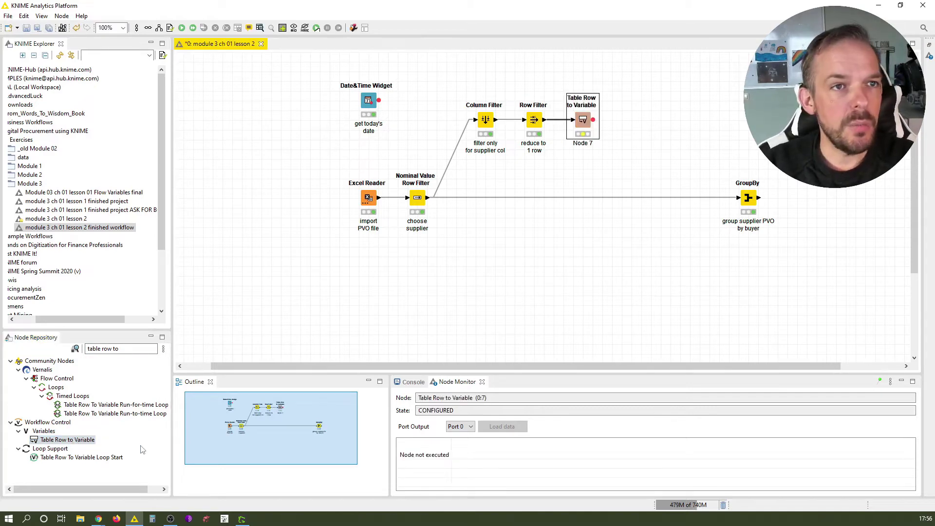
# Step: Label the Table Row to Variable node "convert tbl > var", breaking the line after "convert"
pyautogui.press('F2')
pyautogui.write('c')
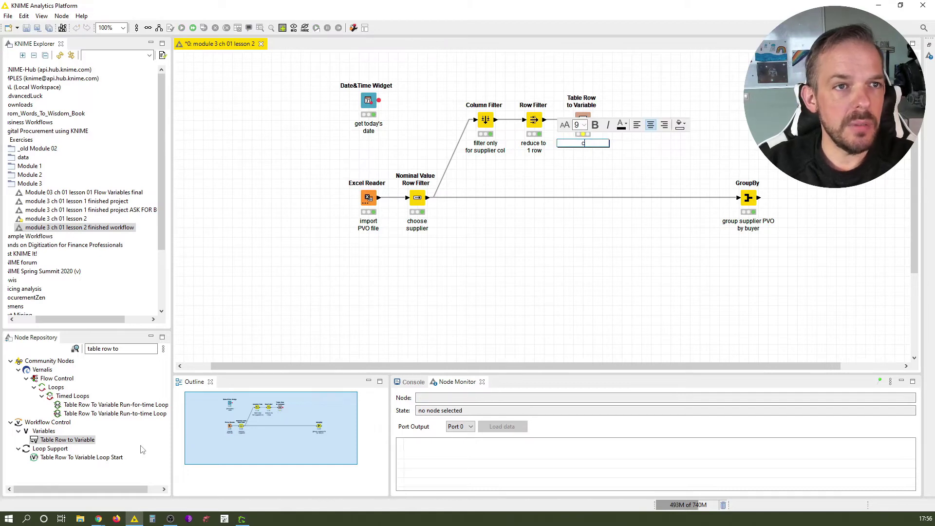
pyautogui.write('onvert')
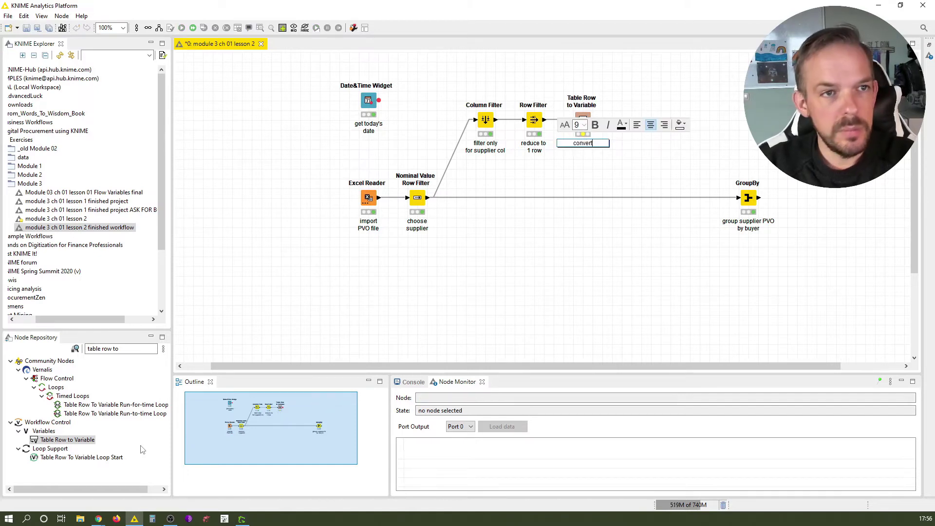
pyautogui.press('Return')
pyautogui.write('tbl ')
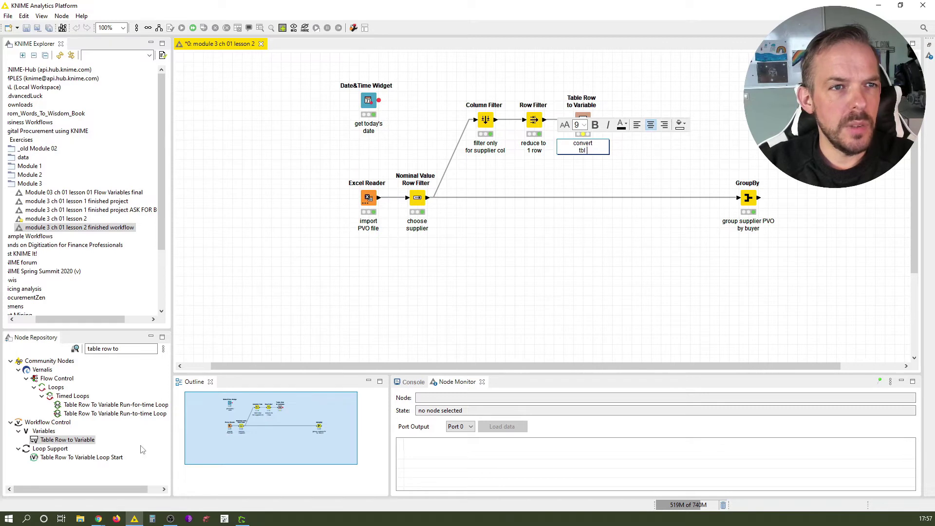
pyautogui.write('> var')
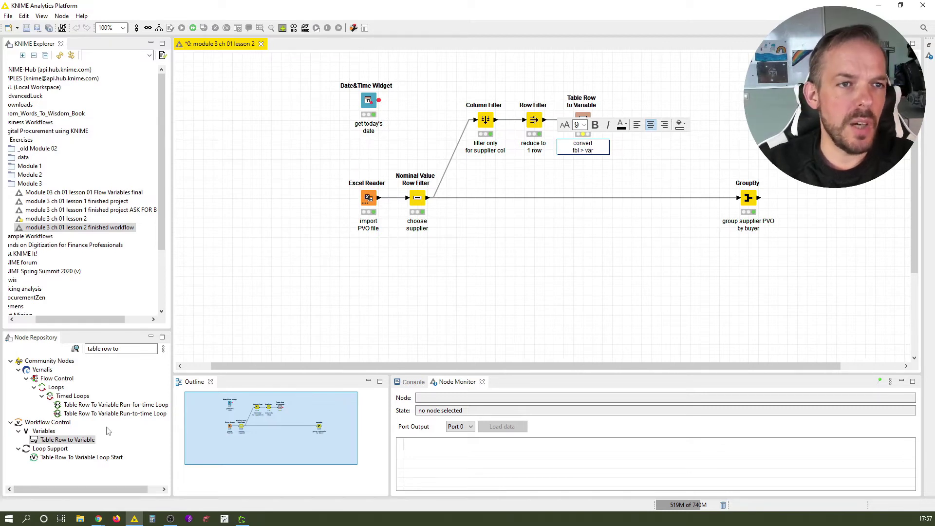
pyautogui.click(486, 299)
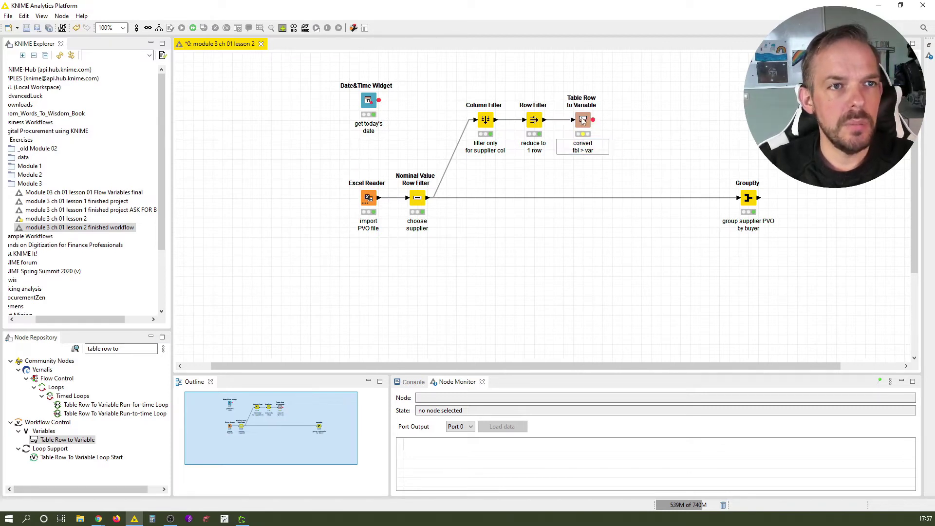
# Step: Execute the Table Row to Variable node and inspect its output flow variables
pyautogui.rightClick(583, 121)
pyautogui.click(582, 122)
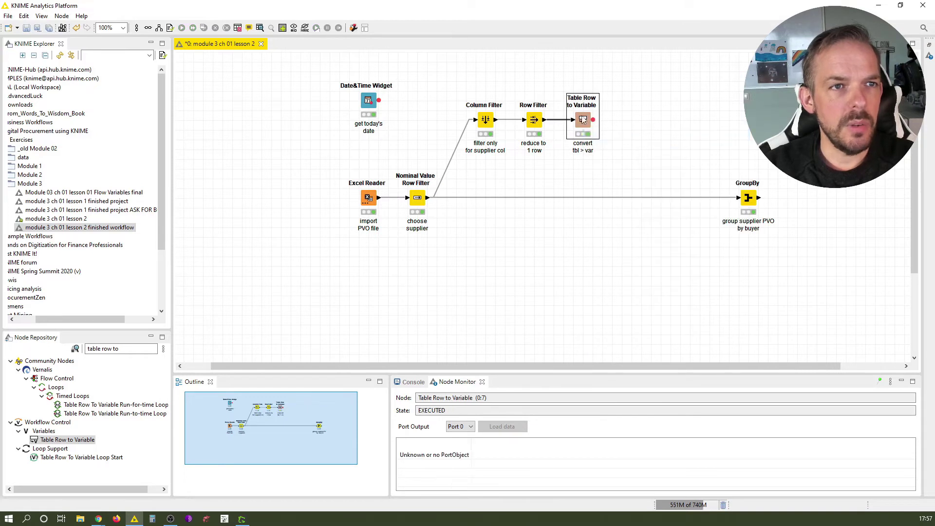
pyautogui.rightClick(583, 122)
pyautogui.click(619, 340)
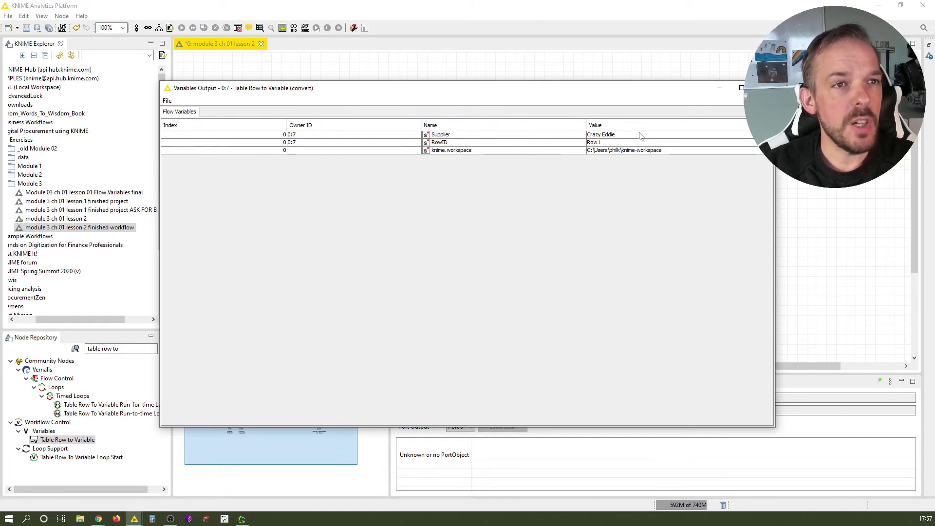
pyautogui.hotkey('alt', 'F4')
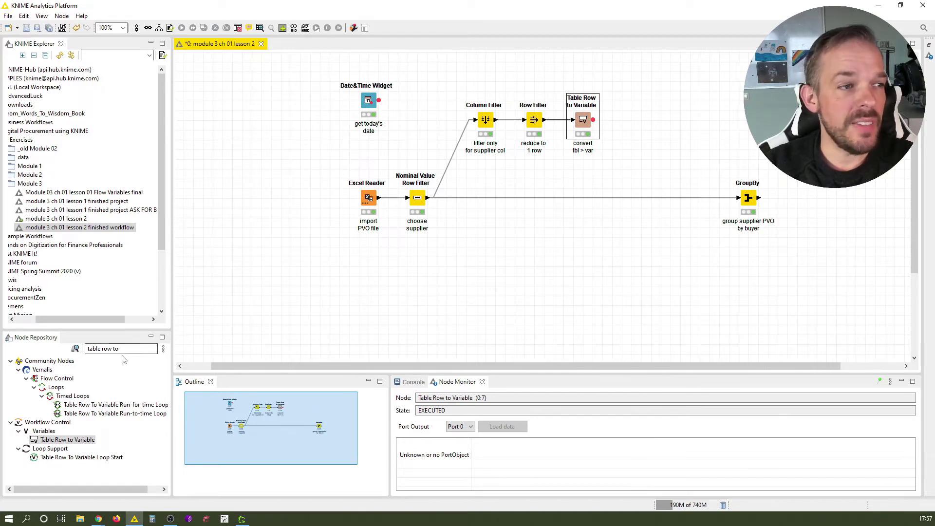
# Step: Add a String Manipulation (Variable) node connected to the output of the Table Row to Variable node
pyautogui.click(102, 348)
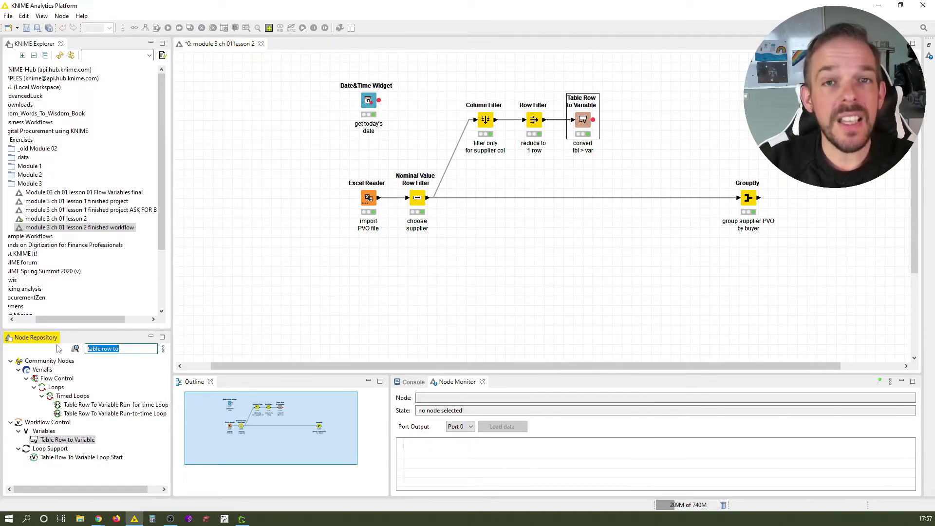
pyautogui.write('s')
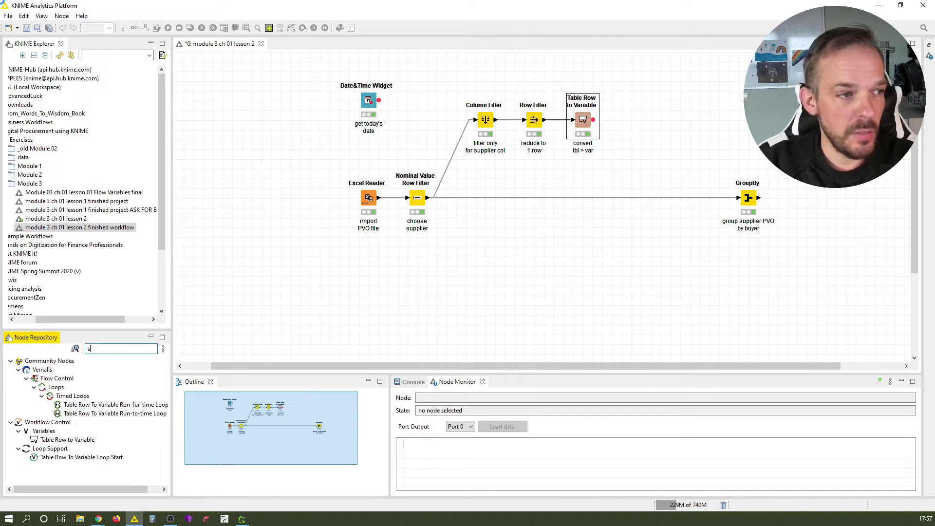
pyautogui.write('tring manipulation')
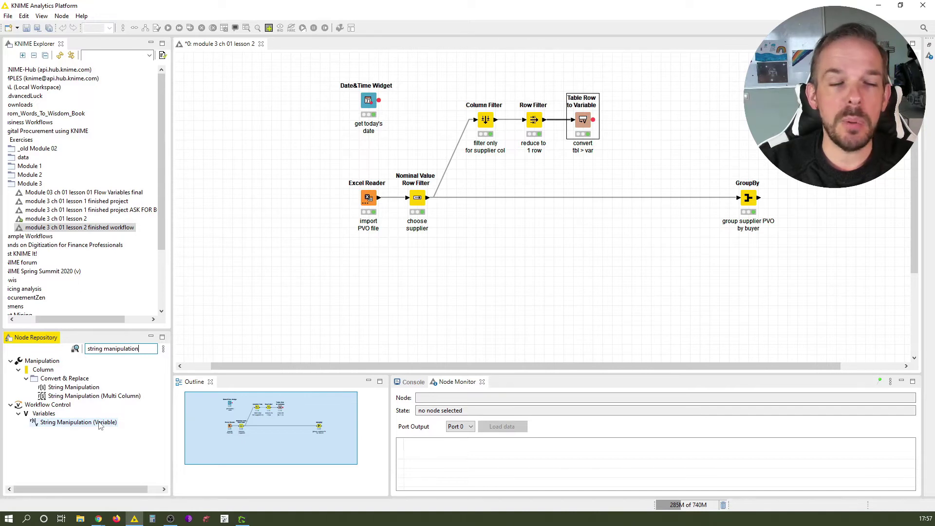
pyautogui.doubleClick(99, 424)
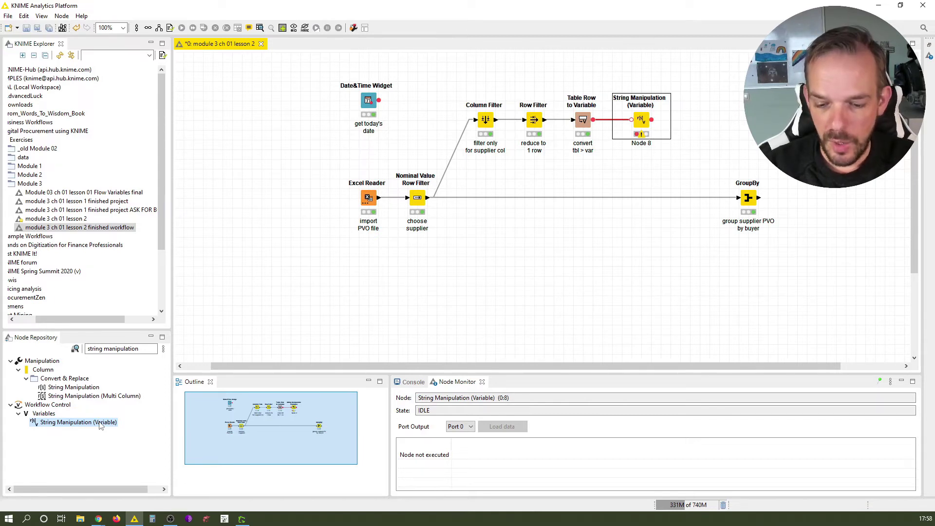
# Step: Label the String Manipulation (Variable) node "create filepath" on two lines
pyautogui.press('F2')
pyautogui.write('create')
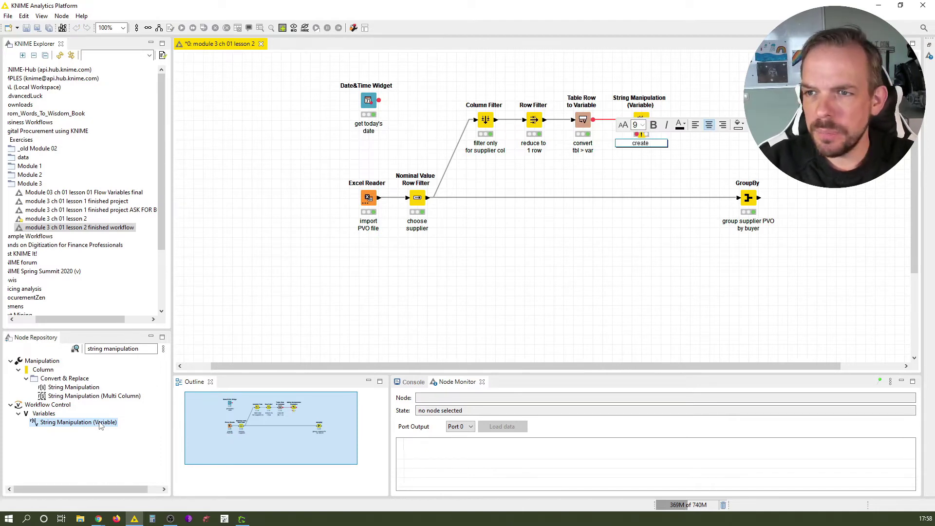
pyautogui.press('Return')
pyautogui.write('f')
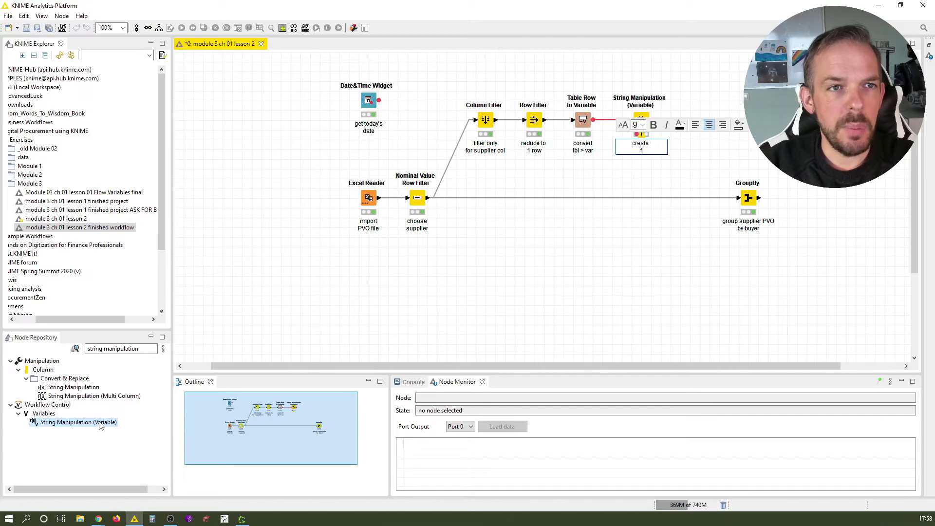
pyautogui.write('ilepath')
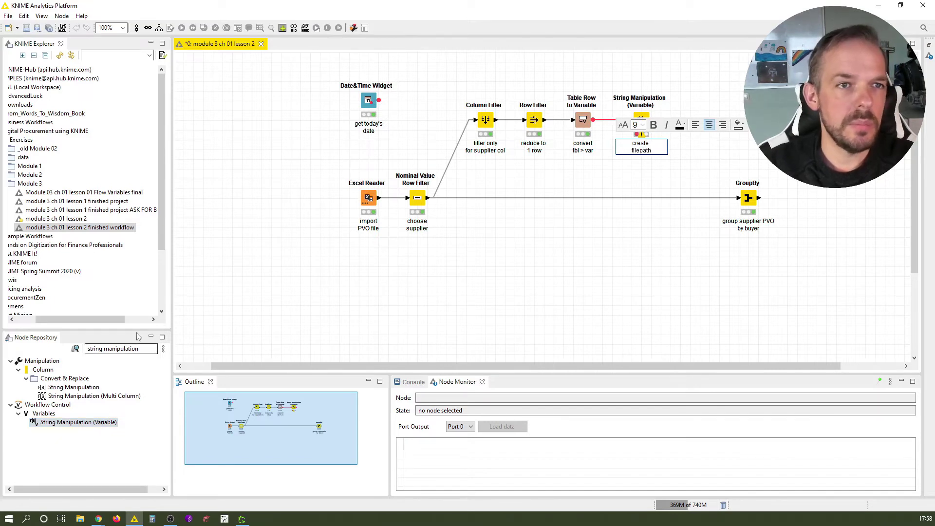
pyautogui.click(209, 253)
# Step: In the String Manipulation (Variable) configuration, write a join() expression combining an empty quoted string and the Supplier flow variable
pyautogui.doubleClick(641, 121)
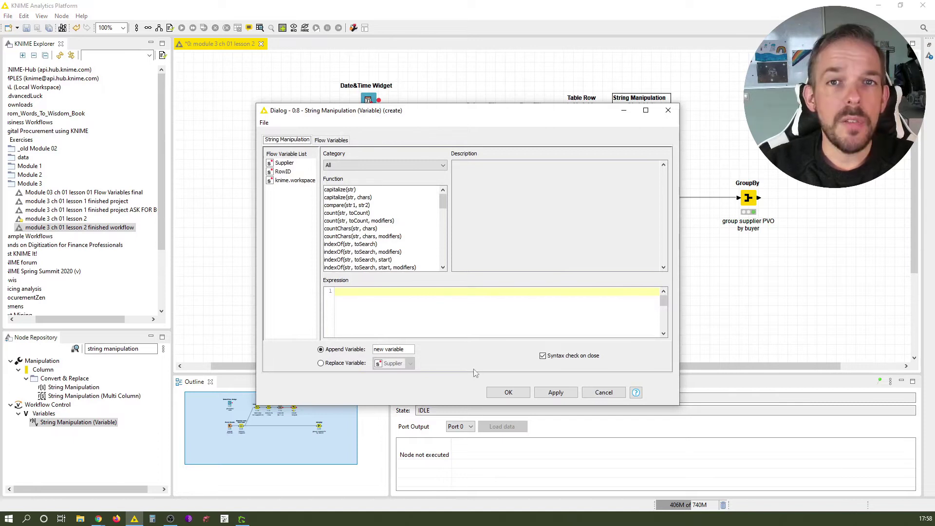
pyautogui.click(401, 298)
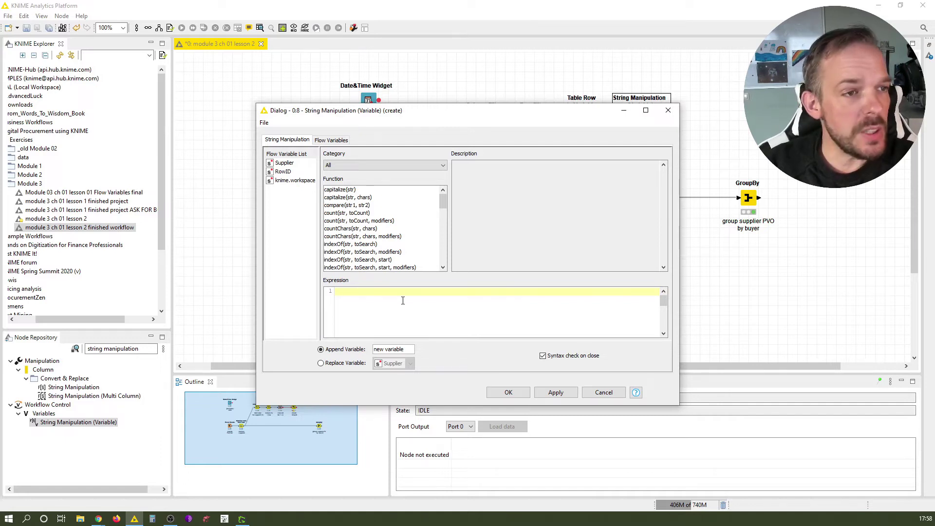
pyautogui.write('join()')
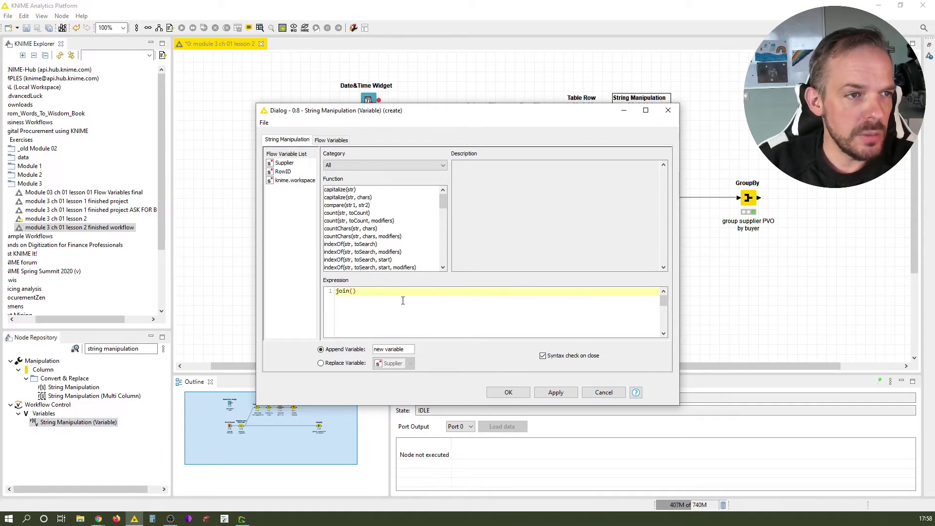
pyautogui.press('Left')
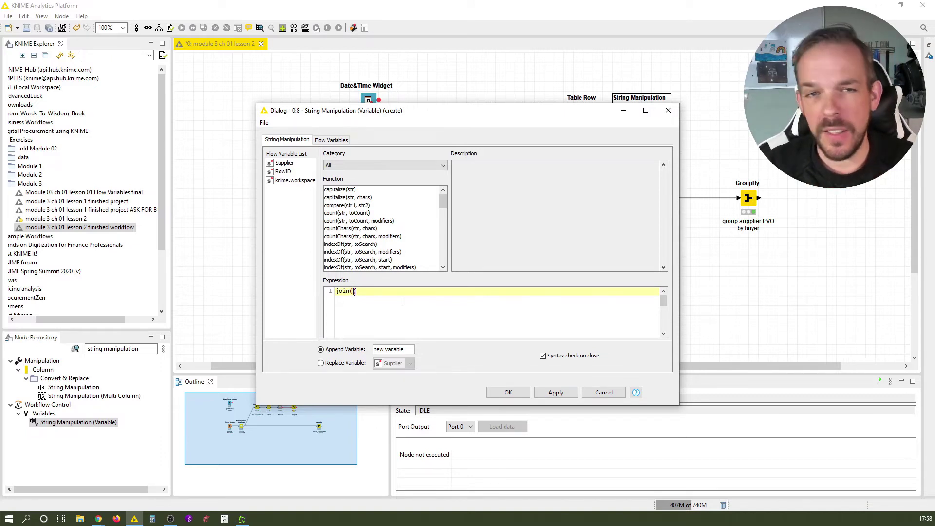
pyautogui.write('""')
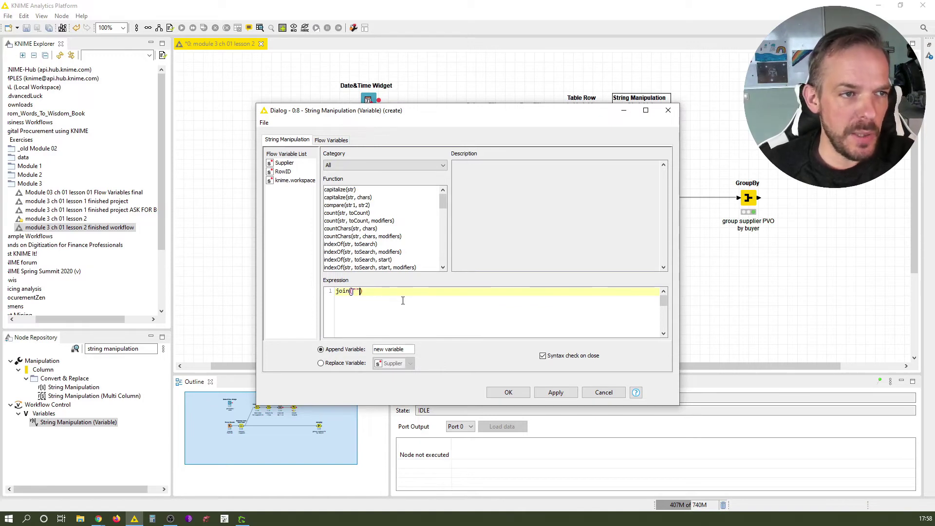
pyautogui.write(',')
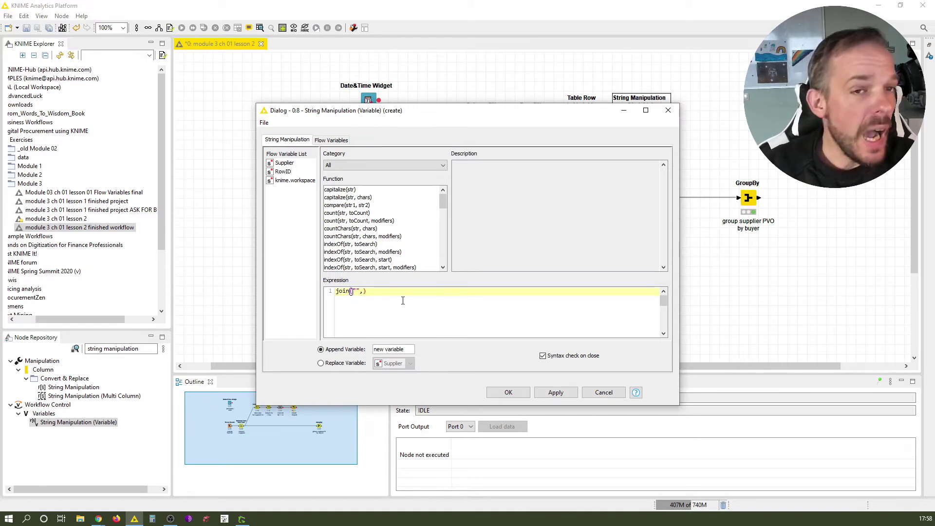
pyautogui.doubleClick(284, 163)
# Step: Fill the empty quoted string in the join expression with the Windows path of the current account's Desktop folder
pyautogui.click(373, 291)
pyautogui.click(356, 291)
pyautogui.write('C:\\Users\\philk\\Desktop')
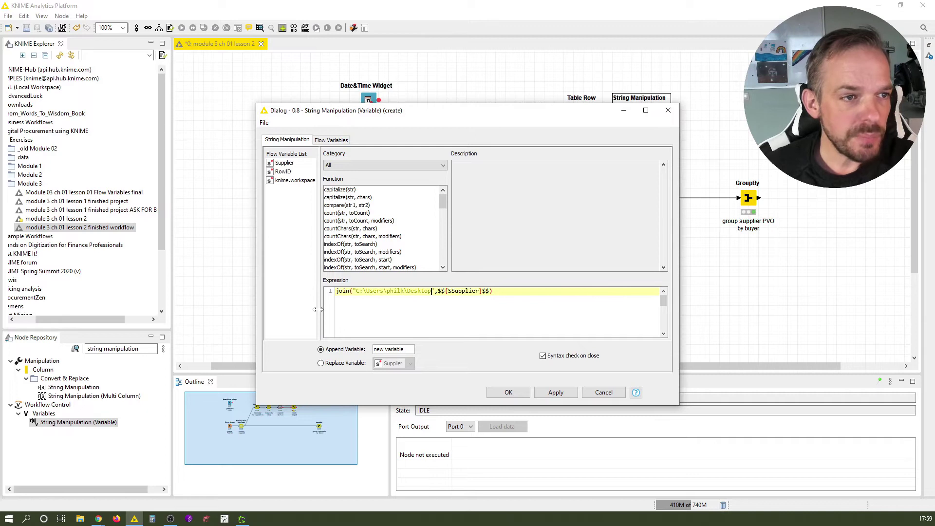
# Step: Double every backslash in the Desktop path and add a trailing double backslash after "Desktop"
pyautogui.hotkey('ctrl', 'Left')
pyautogui.hotkey('ctrl', 'Left')
pyautogui.hotkey('ctrl', 'Left')
pyautogui.write('\\')
pyautogui.hotkey('ctrl', 'Right')
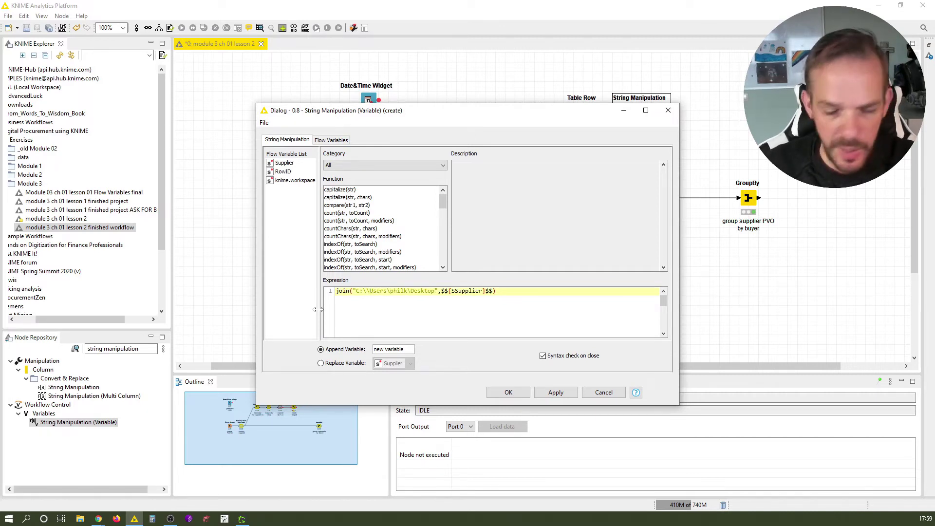
pyautogui.write('\\')
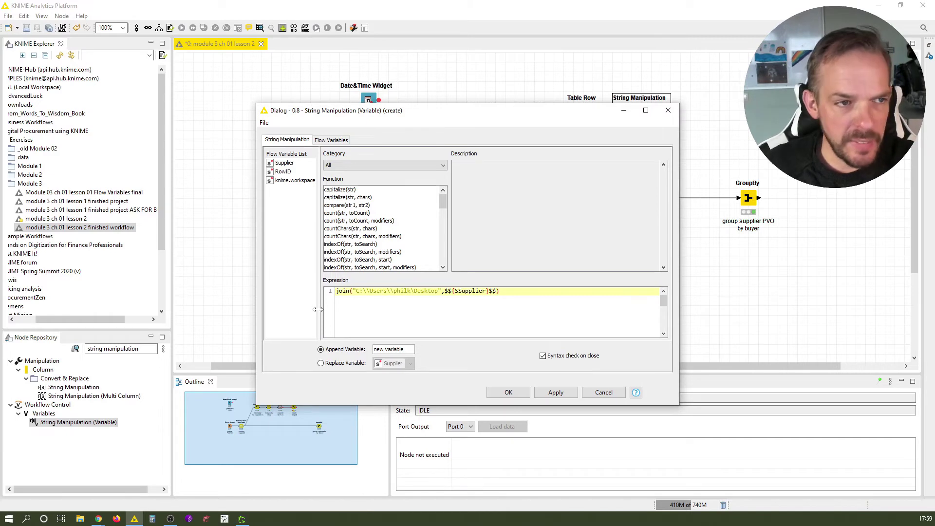
pyautogui.write('\\')
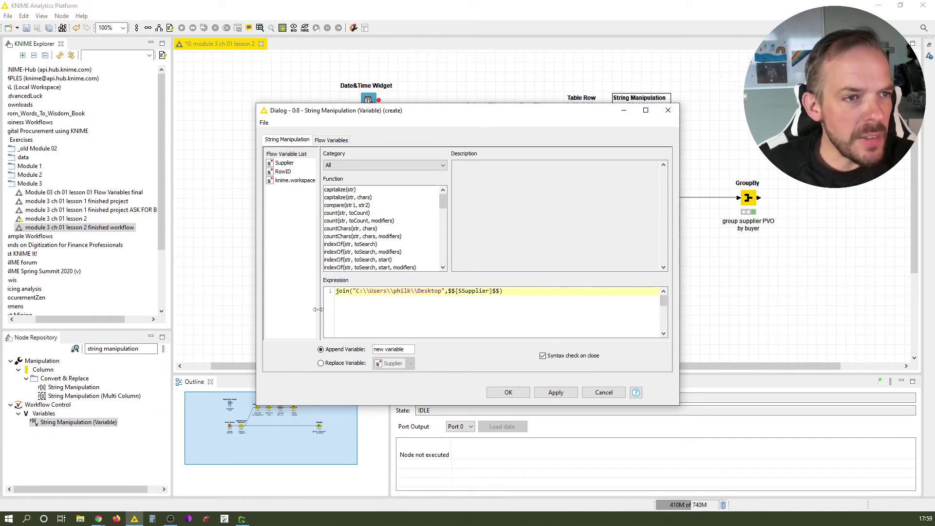
pyautogui.write('\\\\')
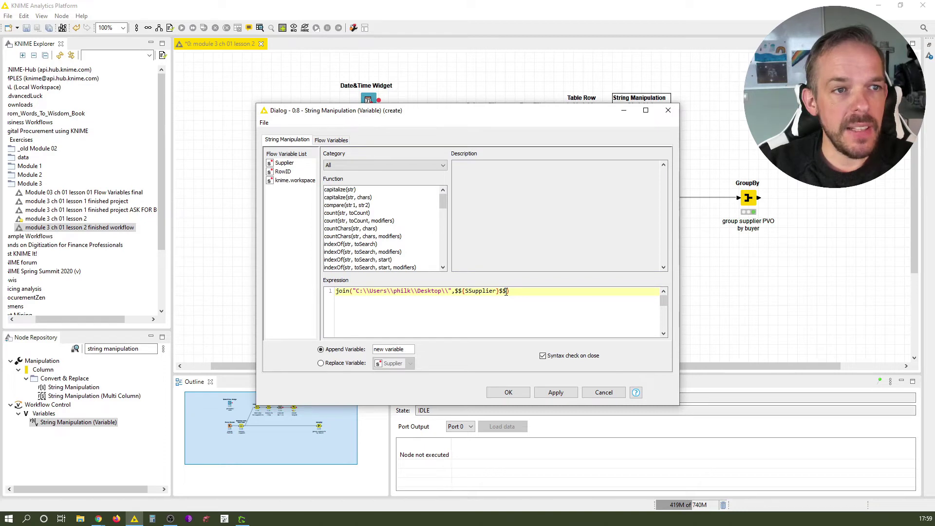
# Step: Wrap the Supplier variable in the join expression with a replace() function that swaps each space for an empty string
pyautogui.moveTo(506, 291); pyautogui.dragTo(458, 291)
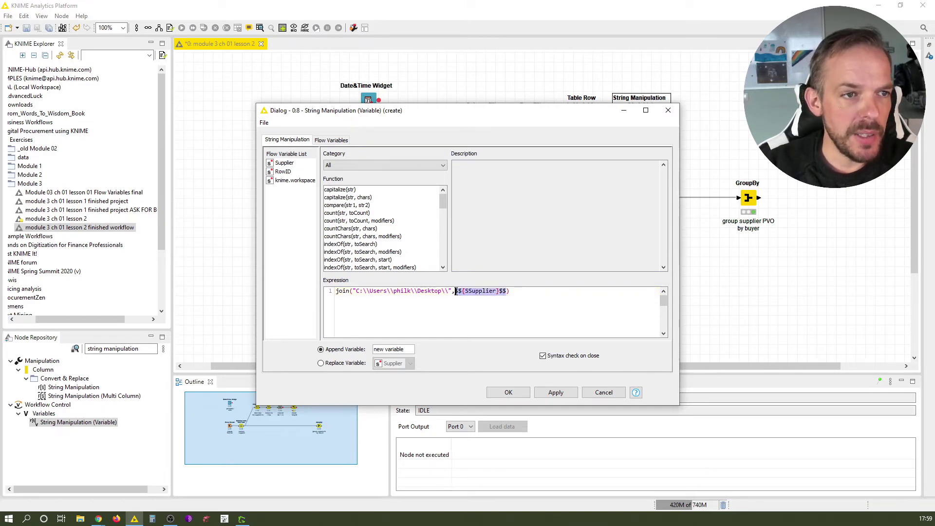
pyautogui.moveTo(441, 201); pyautogui.dragTo(443, 243)
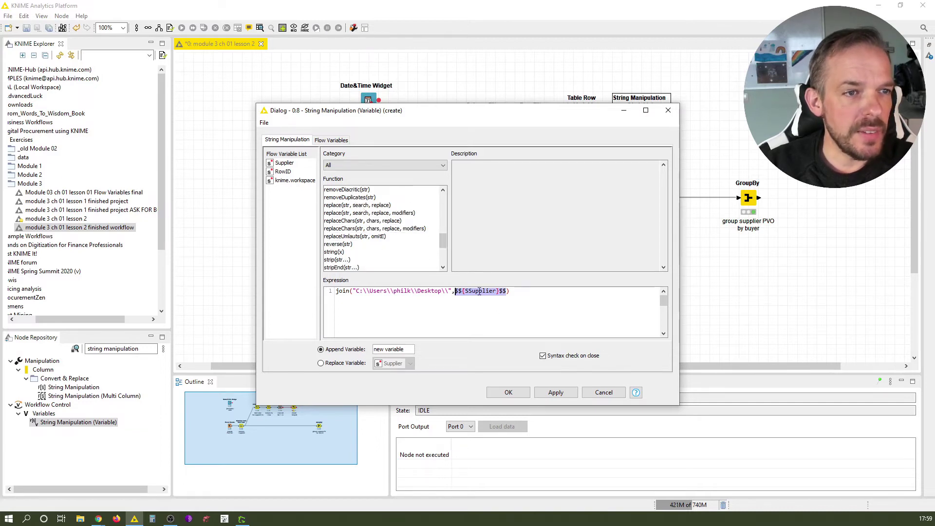
pyautogui.moveTo(504, 294); pyautogui.dragTo(455, 294)
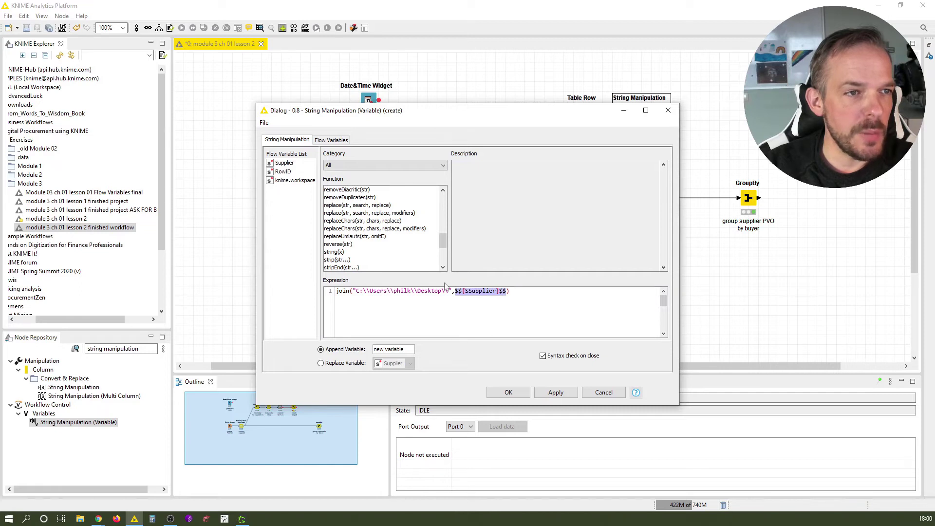
pyautogui.doubleClick(340, 207)
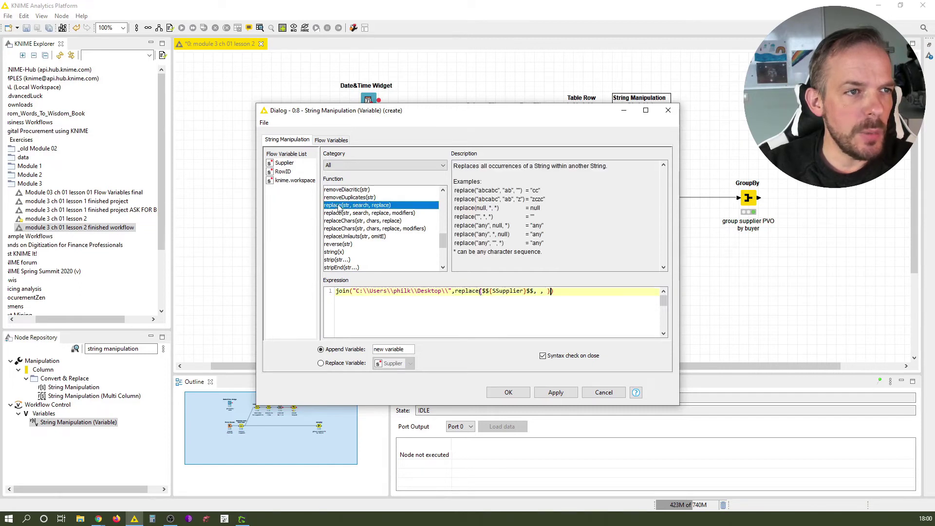
pyautogui.press('End')
pyautogui.press('Left')
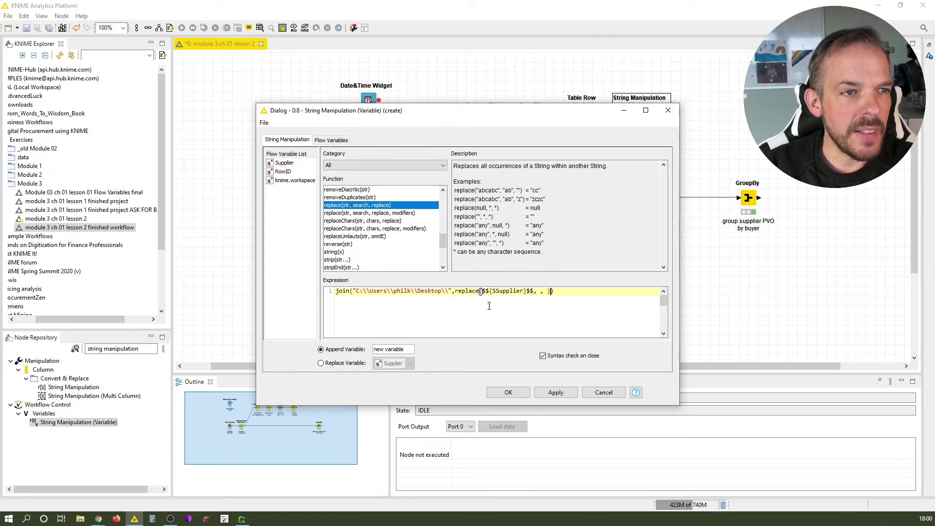
pyautogui.click(538, 295)
pyautogui.write('" " ,""')
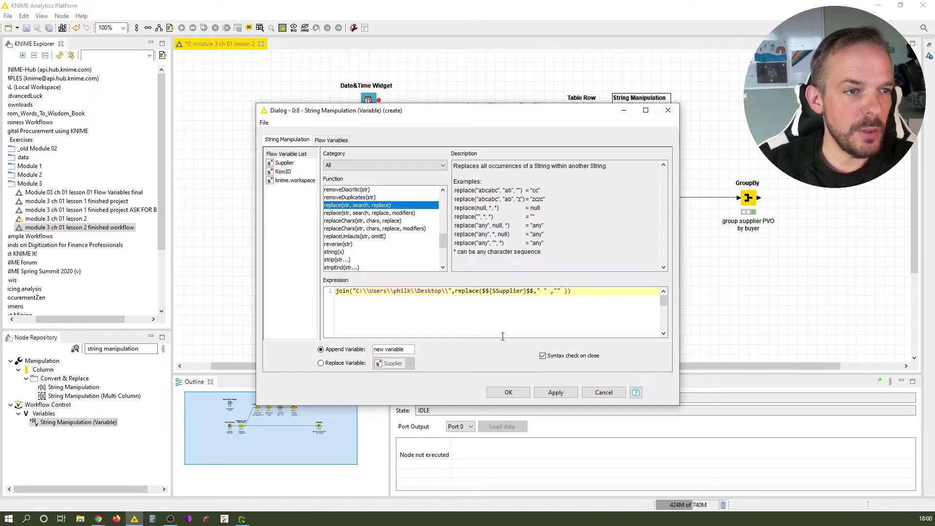
# Step: Name the appended variable "var-filepath", accept the configuration and execute the String Manipulation (Variable) node
pyautogui.tripleClick(393, 349)
pyautogui.write('va')
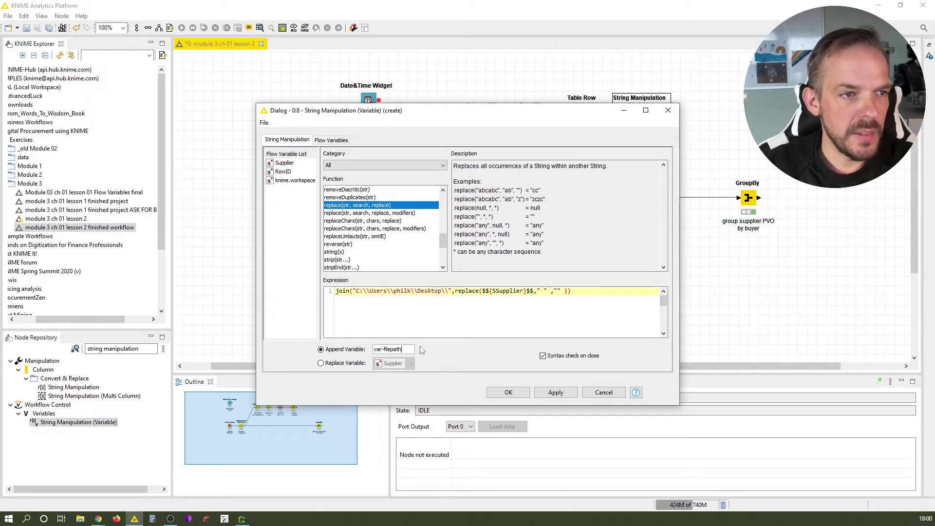
pyautogui.click(510, 392)
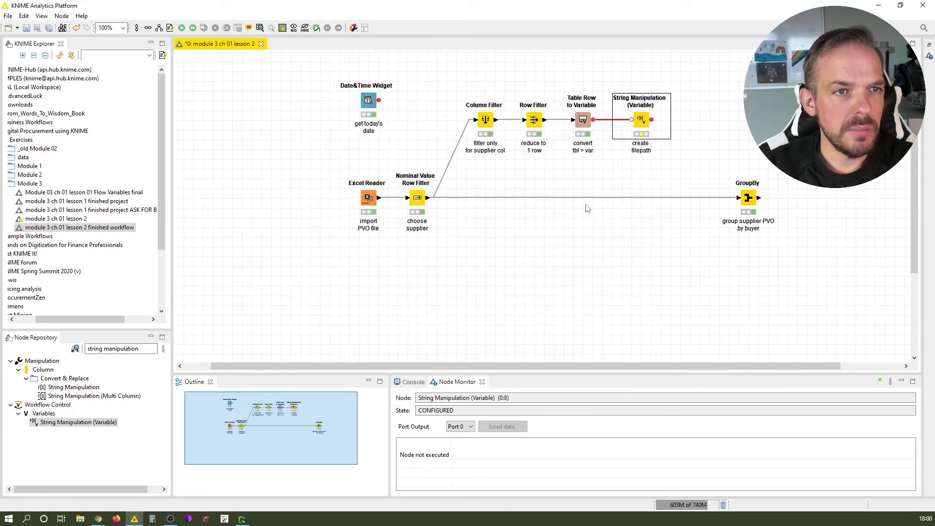
pyautogui.rightClick(643, 125)
pyautogui.click(653, 141)
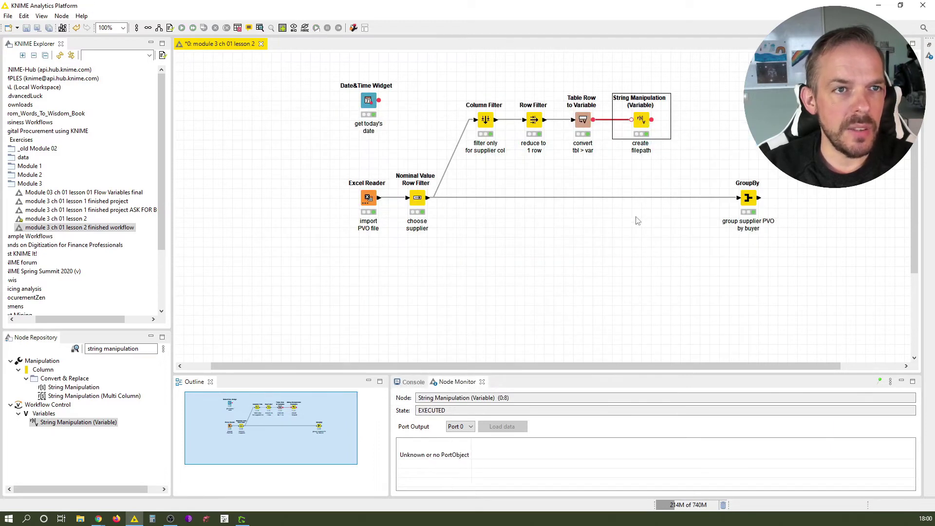
# Step: Inspect the appended flow variables of the String Manipulation (Variable) node
pyautogui.rightClick(637, 119)
pyautogui.click(674, 342)
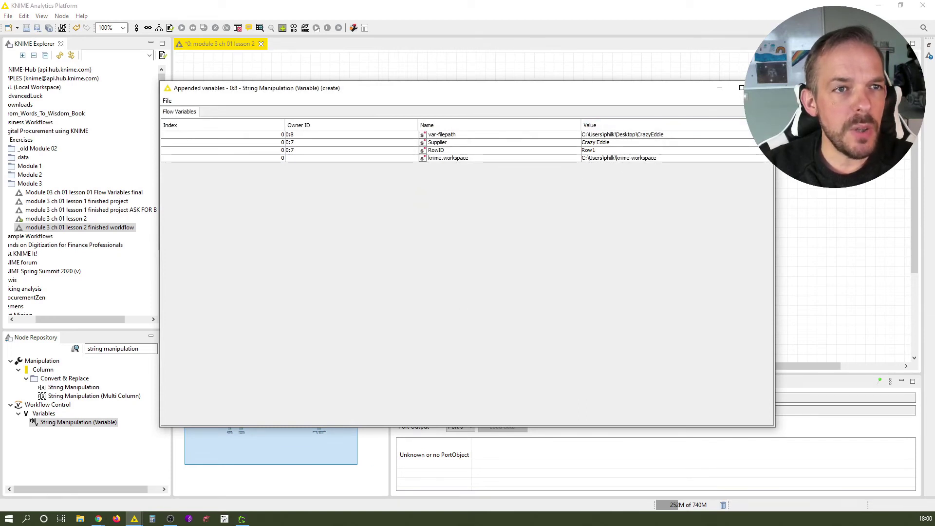
pyautogui.click(762, 88)
# Step: Add ".xlsx" as the last argument of the join expression in the "create filepath" node and execute the node again
pyautogui.doubleClick(640, 122)
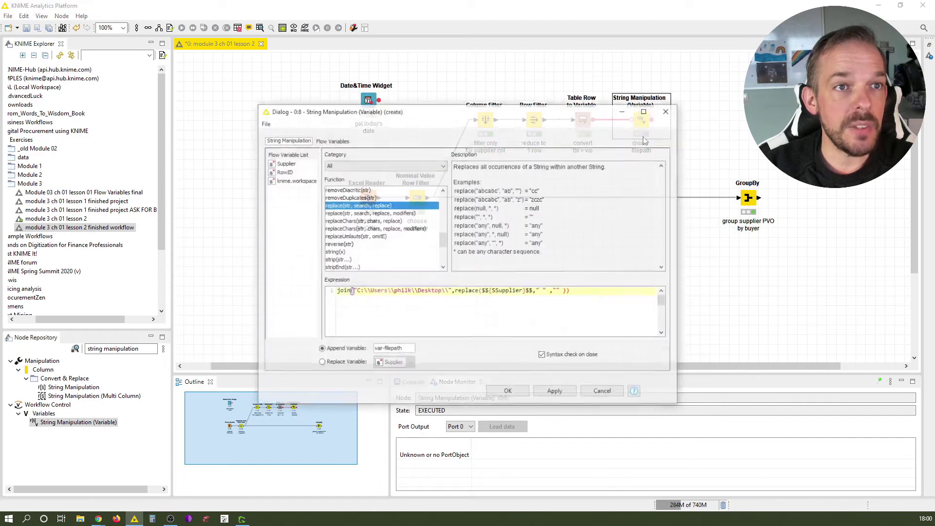
pyautogui.click(568, 291)
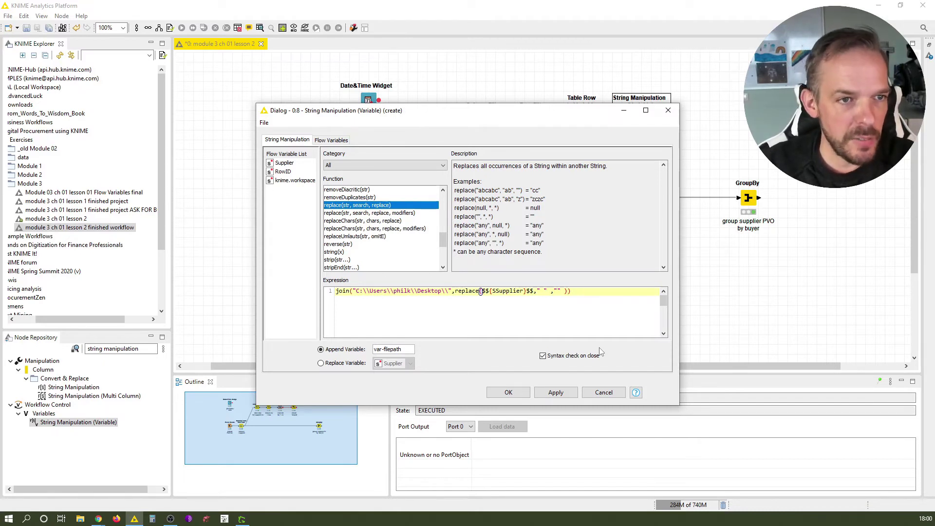
pyautogui.write(',""')
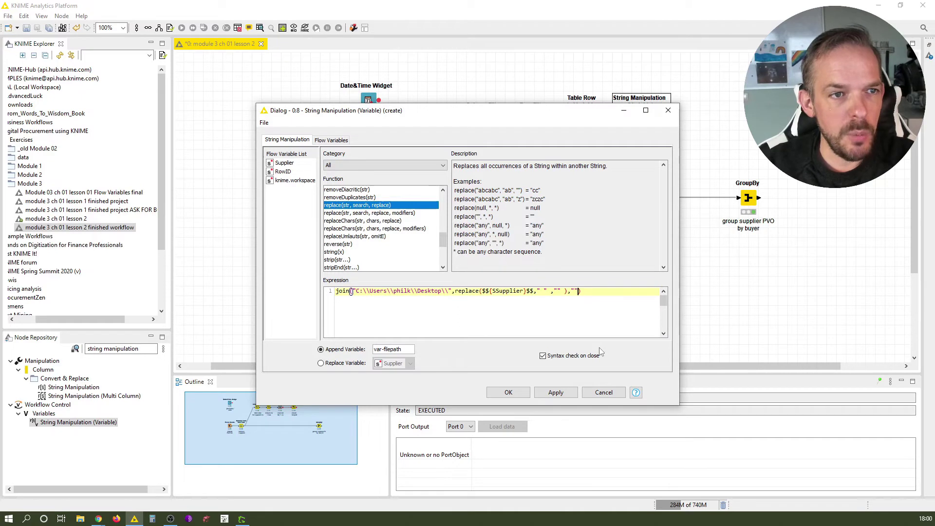
pyautogui.press('Left')
pyautogui.write('.xl')
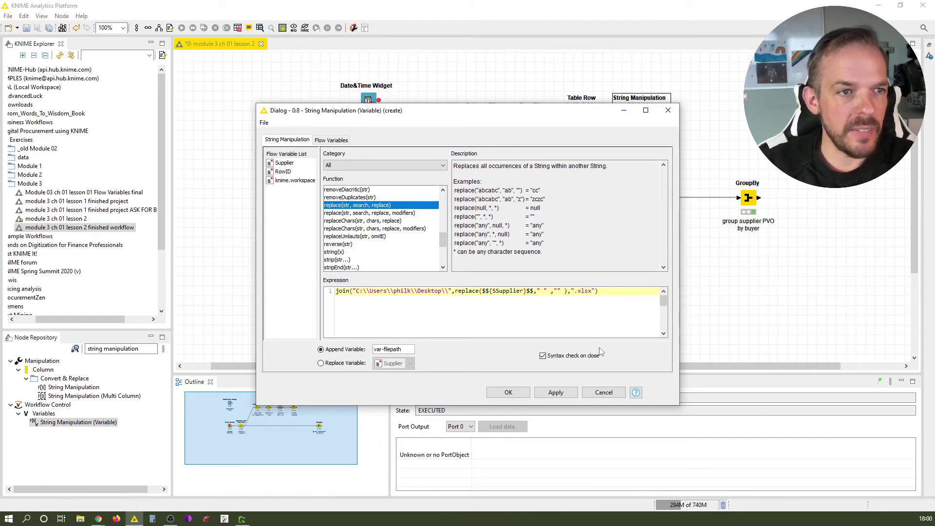
pyautogui.click(524, 389)
pyautogui.press('F7')
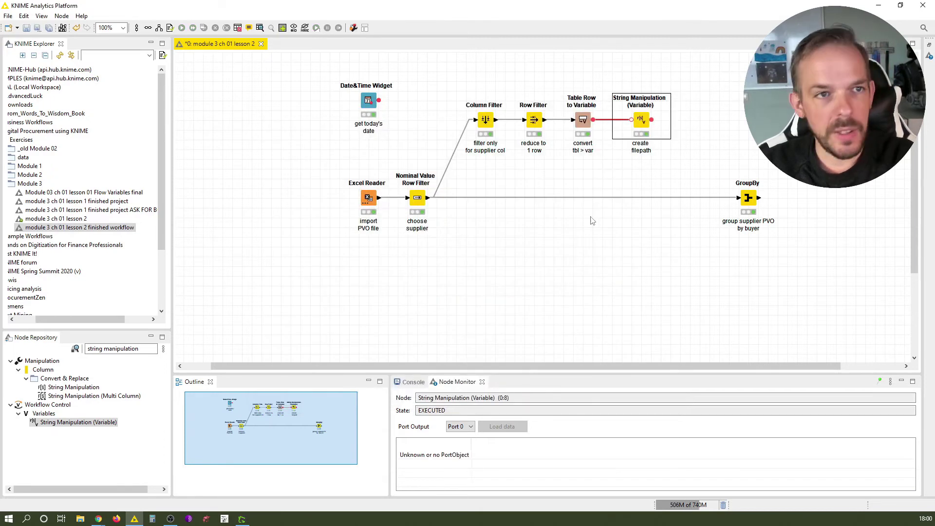
# Step: Check the var-filepath value among the appended variables of the "create filepath" node
pyautogui.rightClick(642, 120)
pyautogui.click(655, 343)
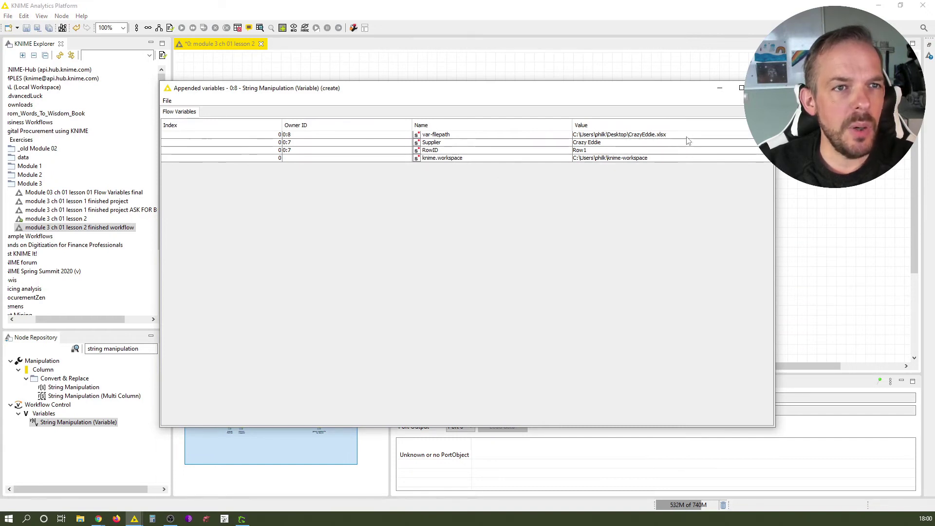
pyautogui.click(486, 135)
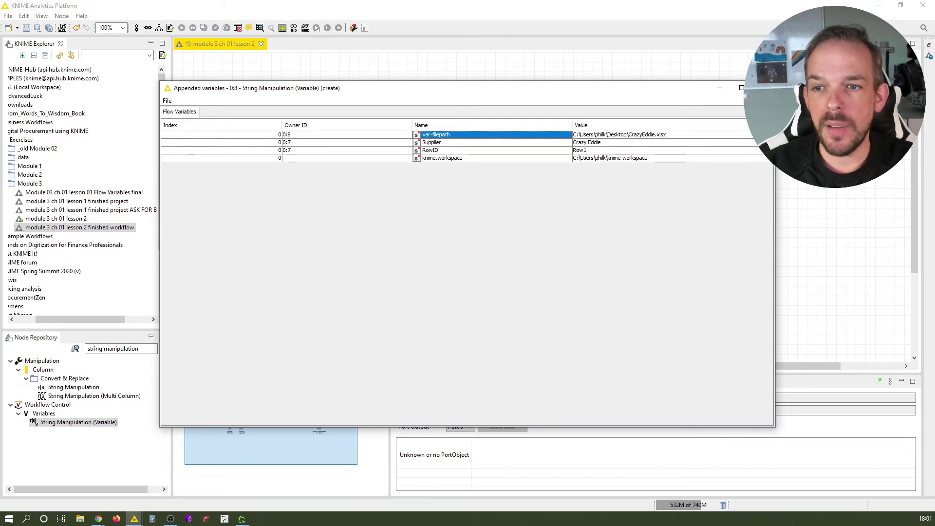
pyautogui.press('Escape')
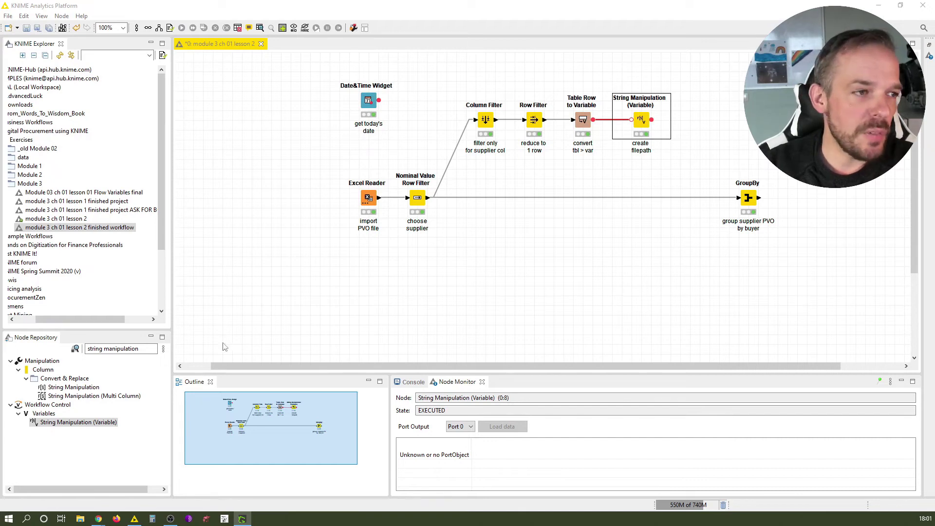
# Step: Find the String to Path (Variable) node, add it connected after String Manipulation (Variable), and execute it
pyautogui.doubleClick(105, 348)
pyautogui.write('to pa')
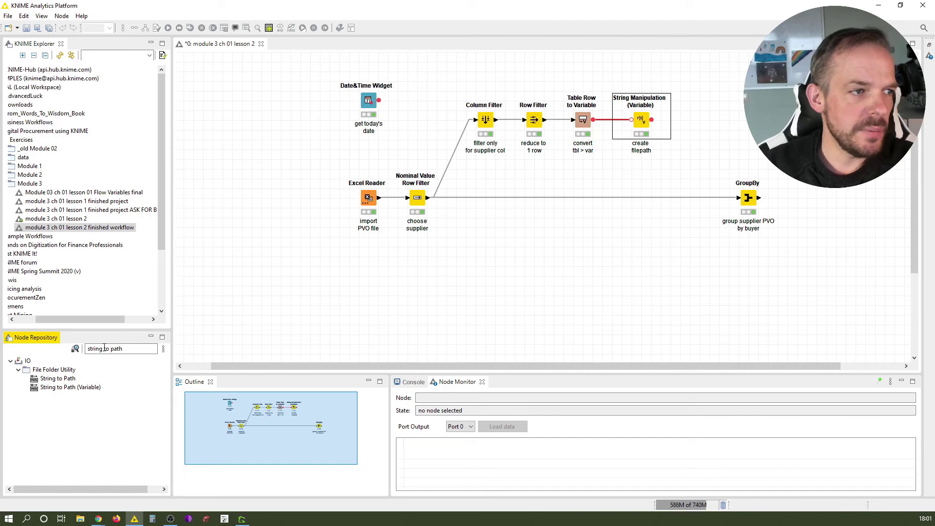
pyautogui.doubleClick(67, 387)
pyautogui.press('F7')
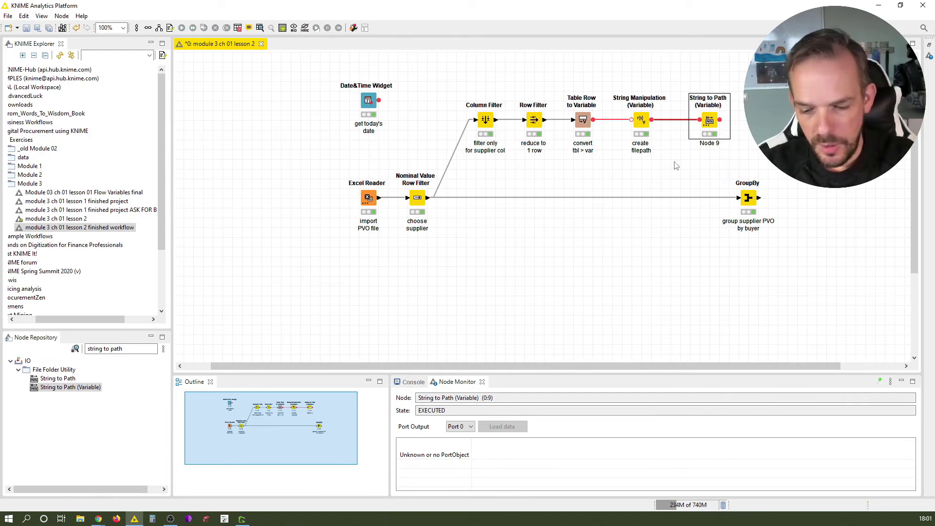
# Step: Configure String to Path (Variable) to exclude Supplier and RowID, keeping only var-filepath included, and execute the node
pyautogui.press('F6')
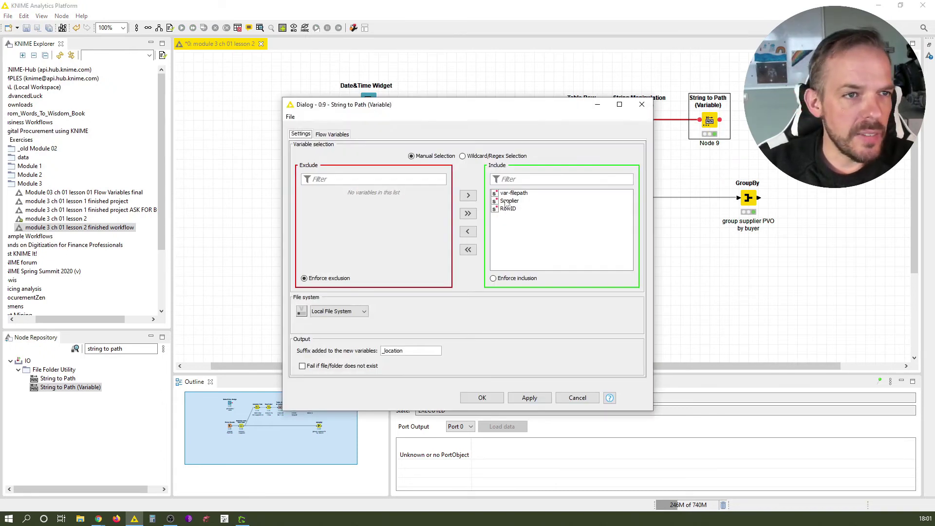
pyautogui.moveTo(508, 200); pyautogui.dragTo(507, 210)
pyautogui.click(468, 231)
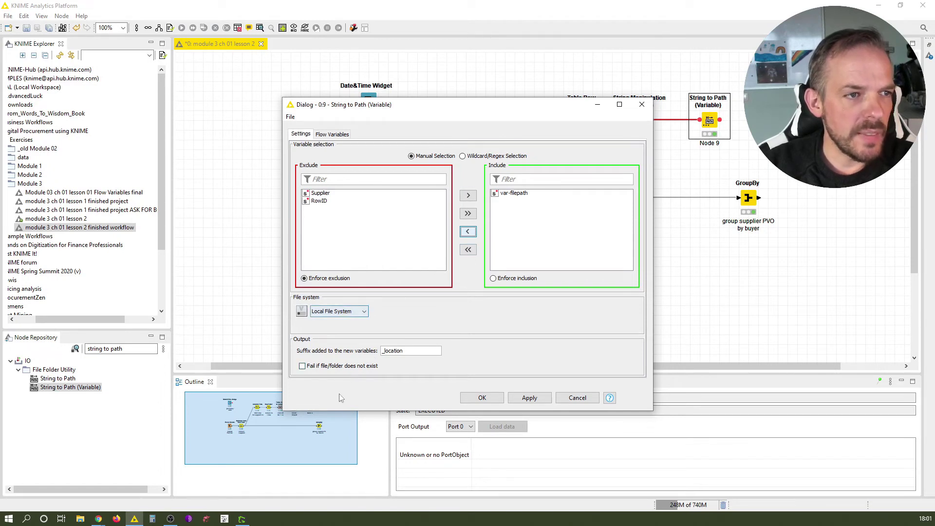
pyautogui.click(485, 398)
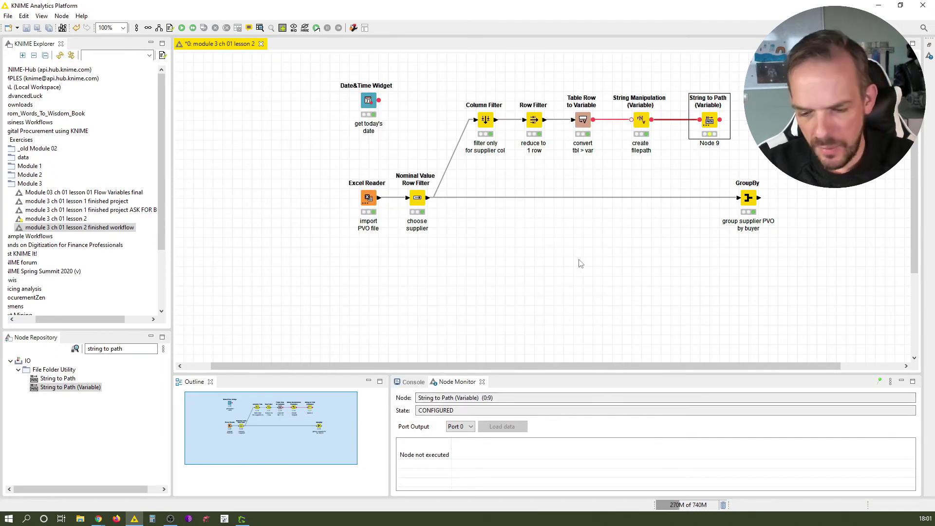
pyautogui.press('F7')
# Step: Inspect the appended flow variables of the String to Path (Variable) node
pyautogui.rightClick(709, 121)
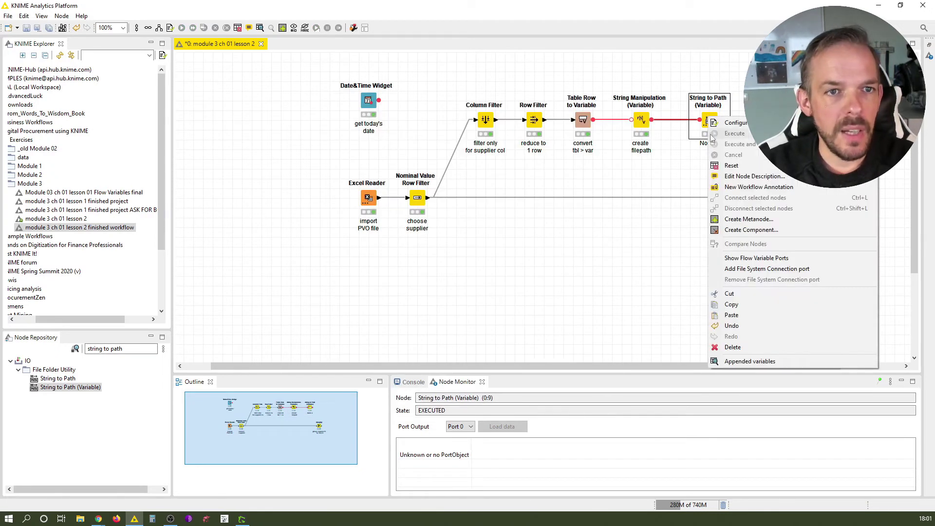
pyautogui.click(745, 361)
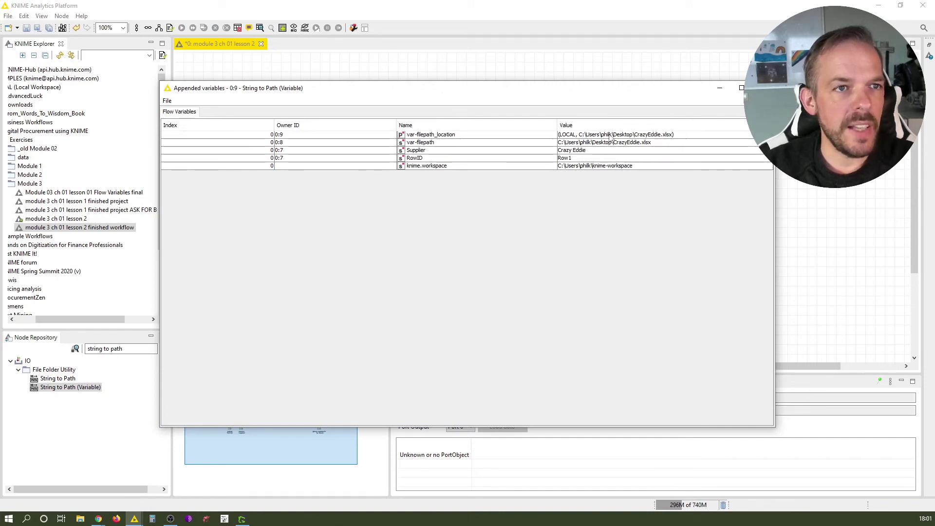
pyautogui.press('Escape')
# Step: Label the String to Path (Variable) node "create Path data type" on two lines
pyautogui.press('F2')
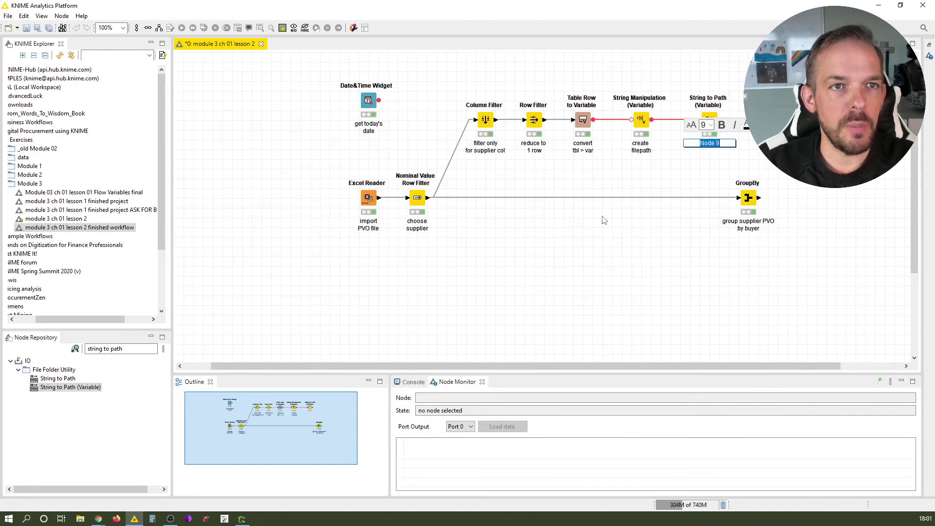
pyautogui.write('create Path')
pyautogui.press('Return')
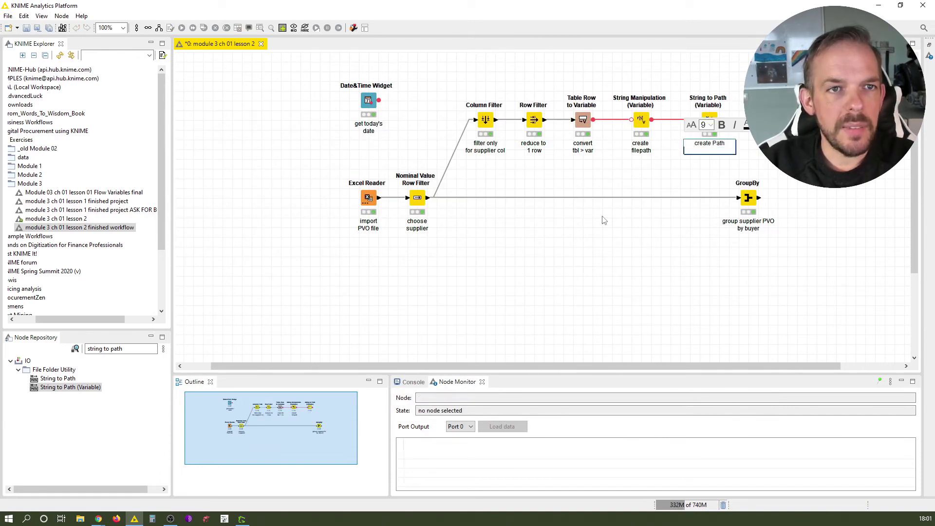
pyautogui.write('data type')
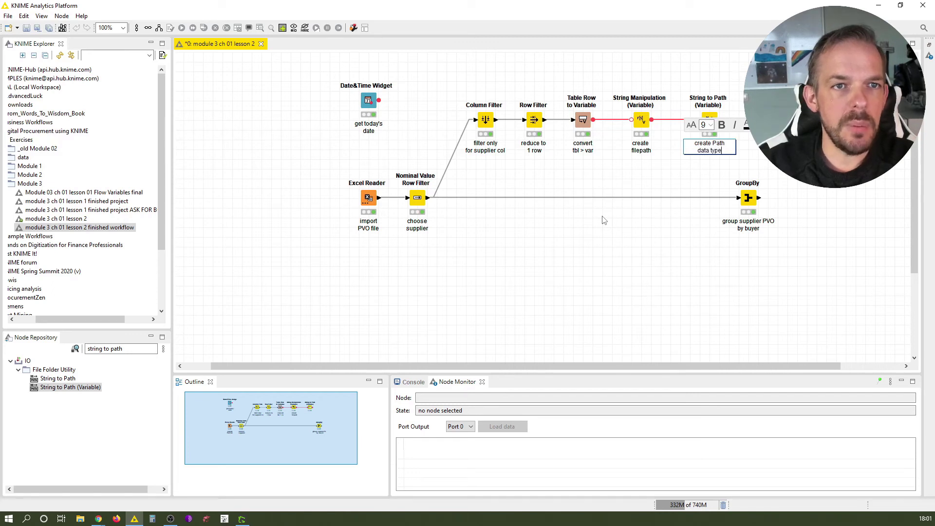
pyautogui.click(635, 256)
# Step: Move the GroupBy node so it lines up directly beneath the String to Path (Variable) node
pyautogui.click(749, 204)
pyautogui.moveTo(749, 204); pyautogui.dragTo(779, 205)
pyautogui.press('Left')
pyautogui.press('Left')
pyautogui.press('Left')
pyautogui.press('Left')
pyautogui.press('Left')
pyautogui.press('Left')
pyautogui.press('Left')
pyautogui.press('Left')
pyautogui.press('Left')
pyautogui.press('Left')
pyautogui.press('Left')
pyautogui.press('Left')
pyautogui.press('Left')
pyautogui.press('Left')
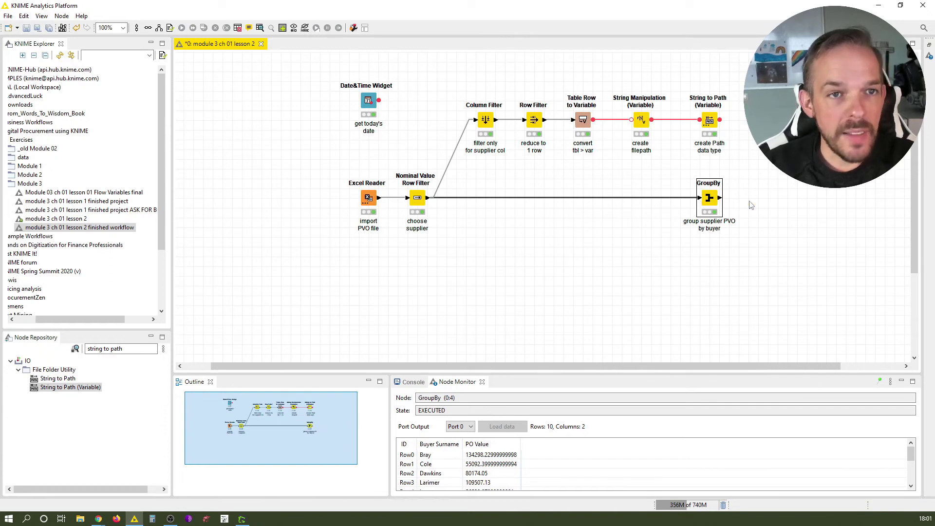
# Step: Add an Excel Writer node connected to the GroupBy output and label it "export to Excel"
pyautogui.click(142, 348)
pyautogui.write('excel writ')
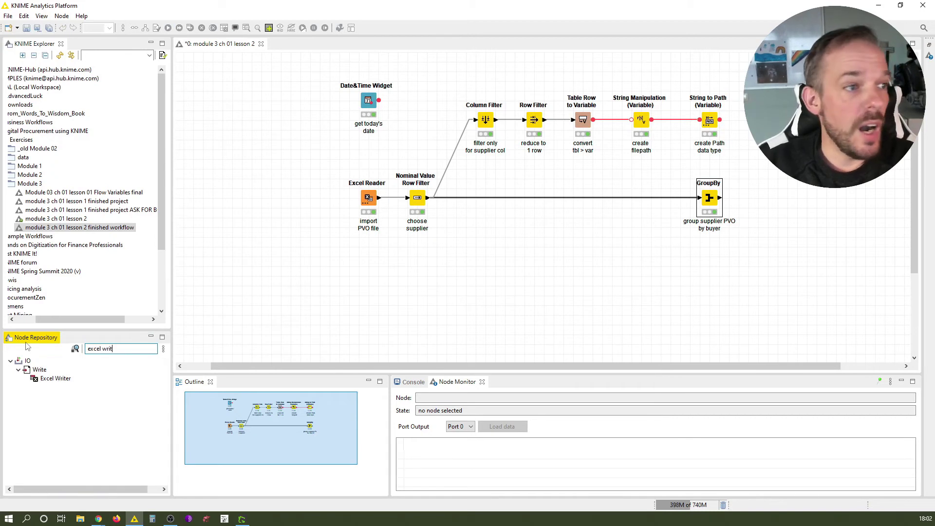
pyautogui.doubleClick(55, 378)
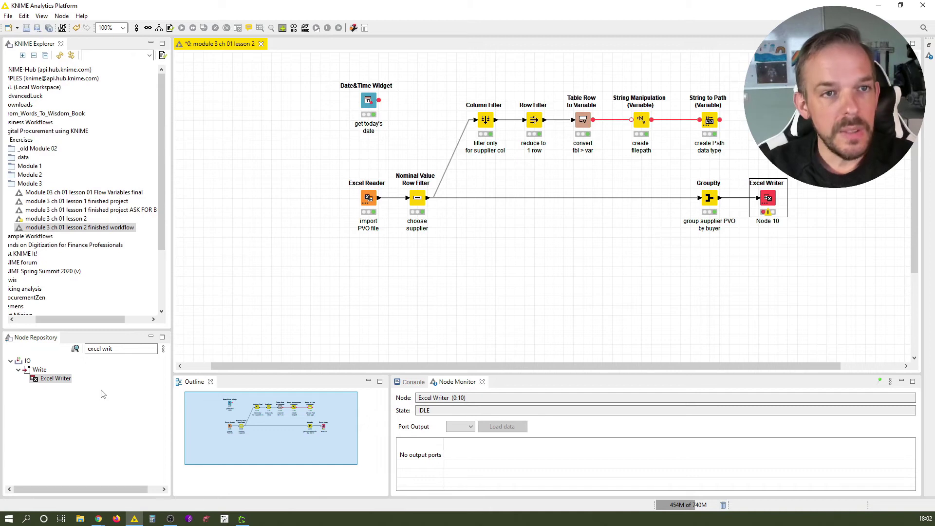
pyautogui.press('F2')
pyautogui.write('export to Exce')
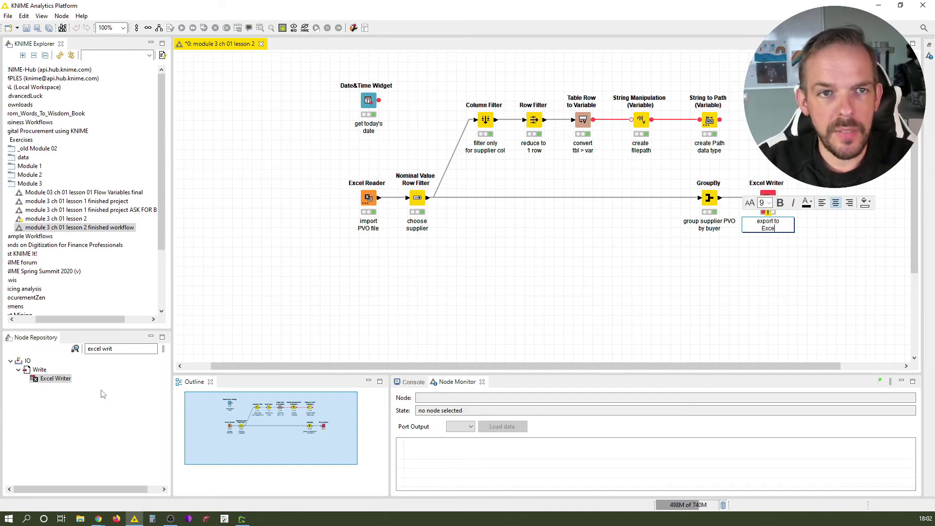
pyautogui.write('l')
pyautogui.click(565, 325)
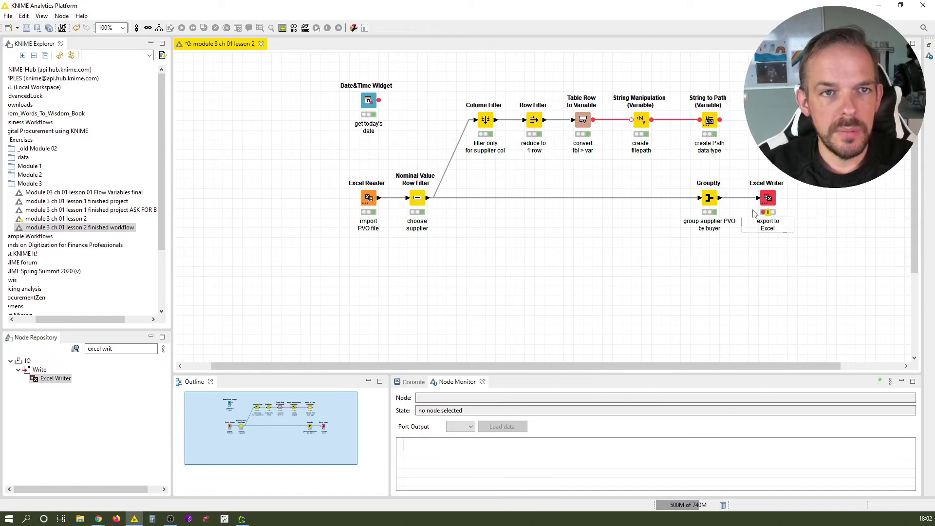
# Step: Connect the flow variable output of String to Path (Variable) to the Excel Writer node and show the writer's flow variable ports
pyautogui.click(719, 121)
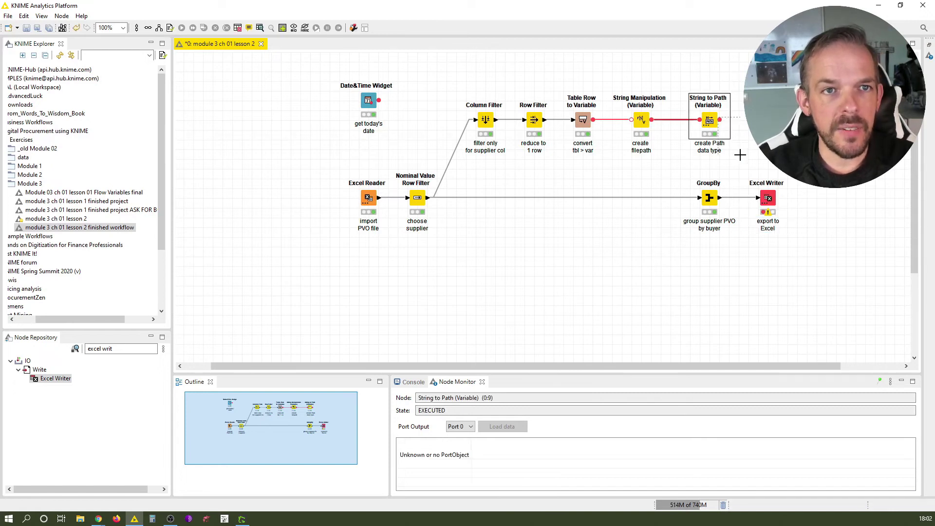
pyautogui.moveTo(720, 121); pyautogui.dragTo(762, 192)
pyautogui.rightClick(767, 200)
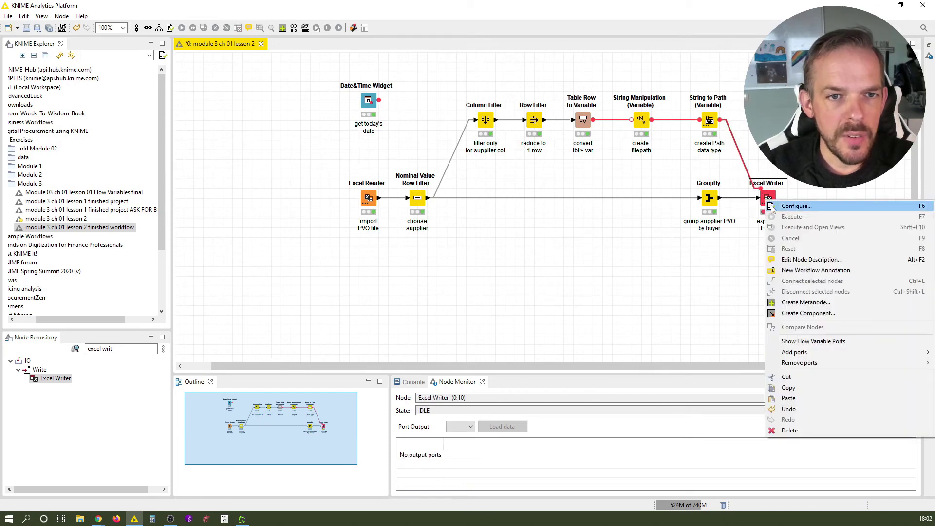
pyautogui.click(841, 342)
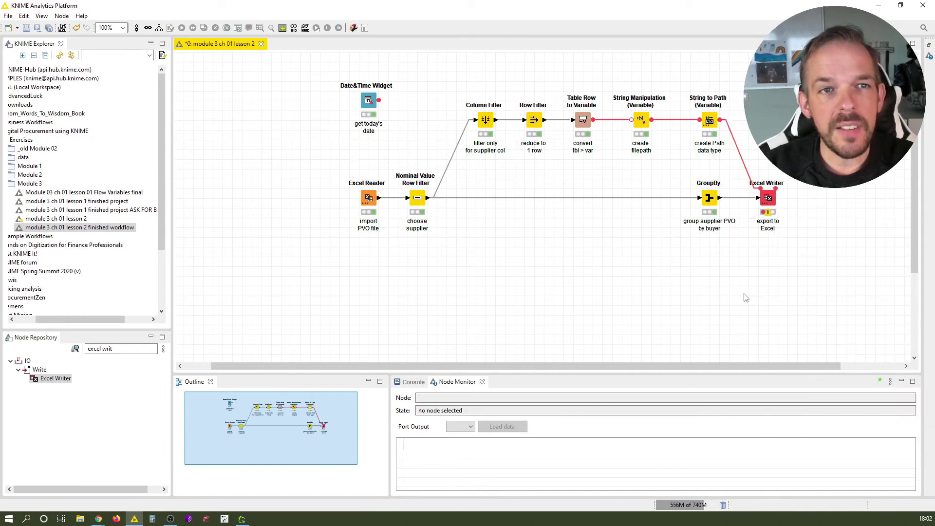
# Step: Configure the Excel Writer's output file path to be controlled by the flow variable var-filepath_location
pyautogui.doubleClick(769, 200)
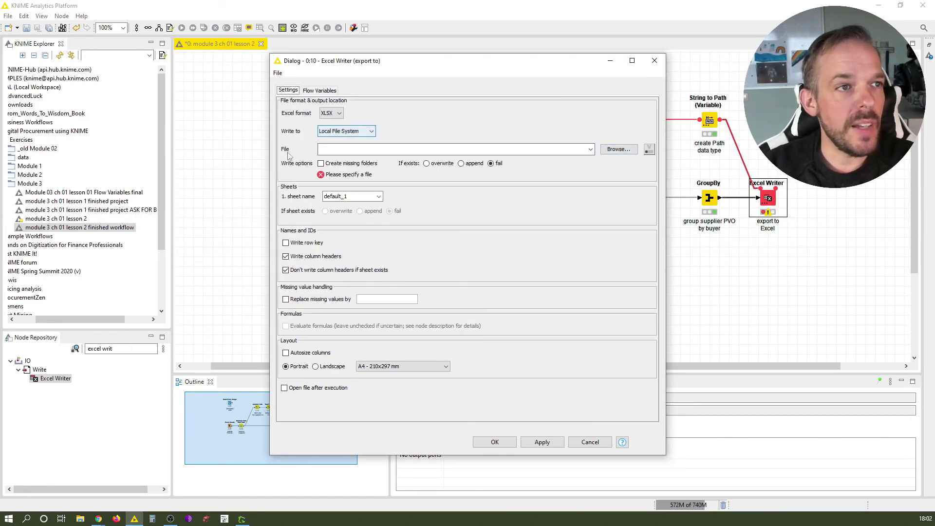
pyautogui.click(649, 150)
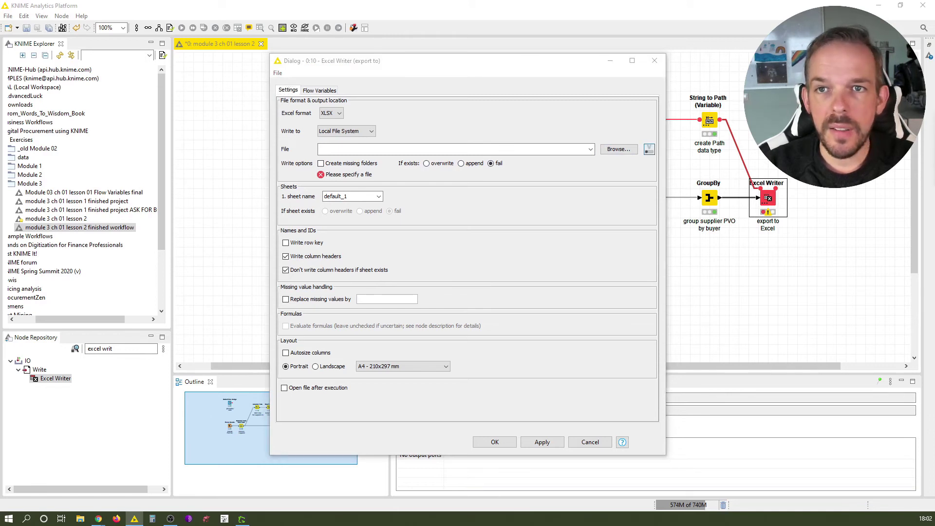
pyautogui.click(476, 123)
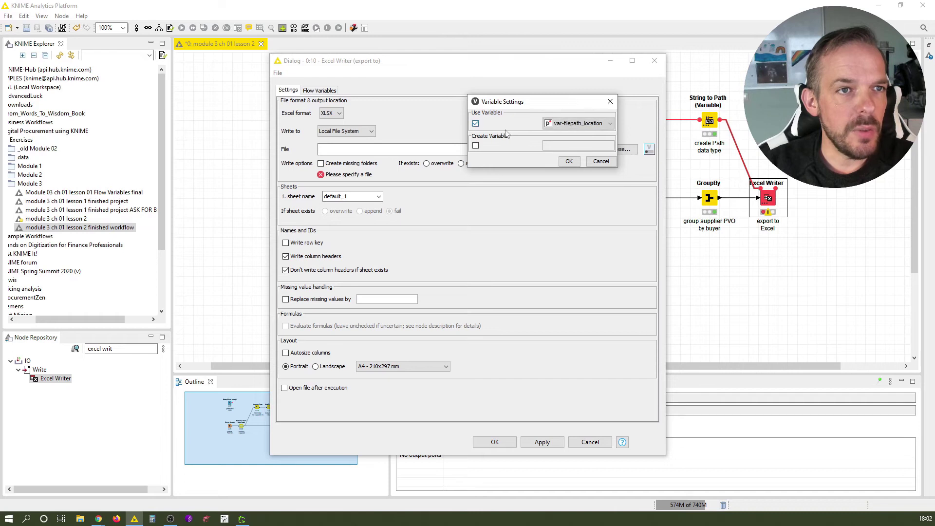
pyautogui.click(590, 124)
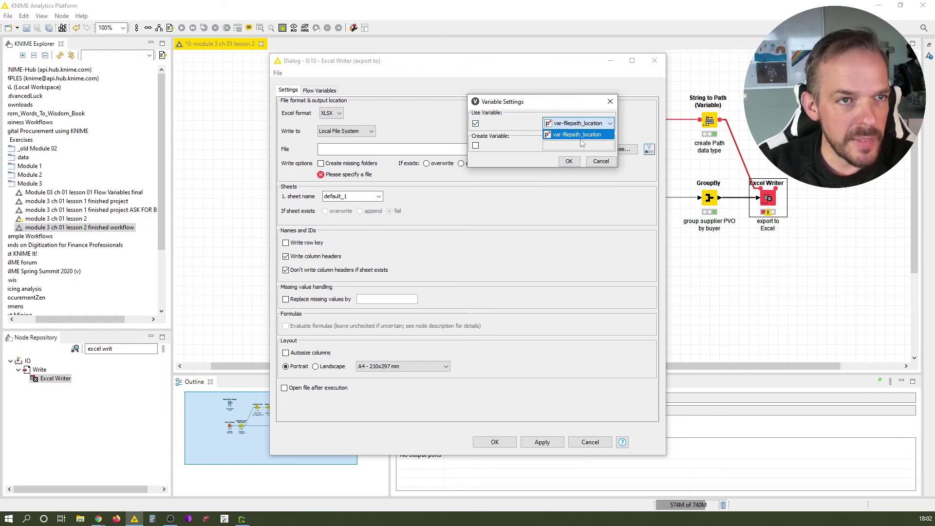
pyautogui.click(587, 136)
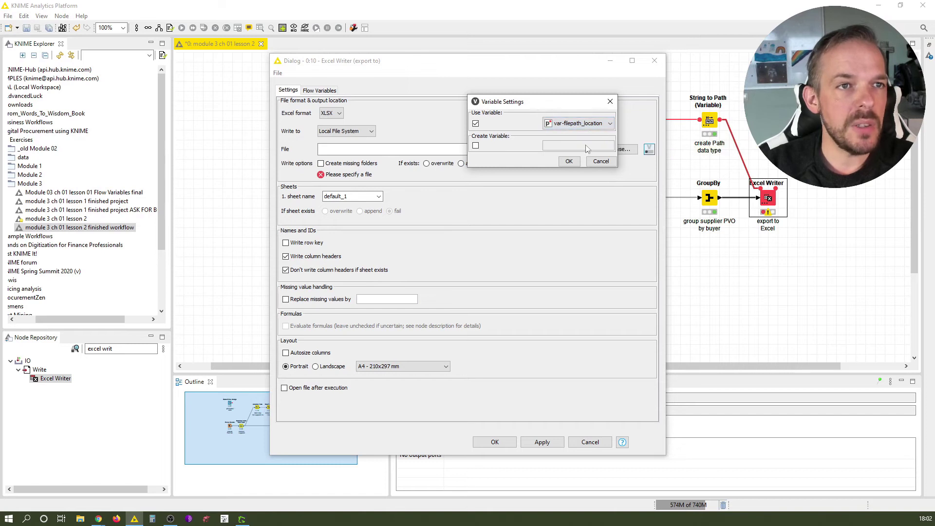
pyautogui.click(567, 162)
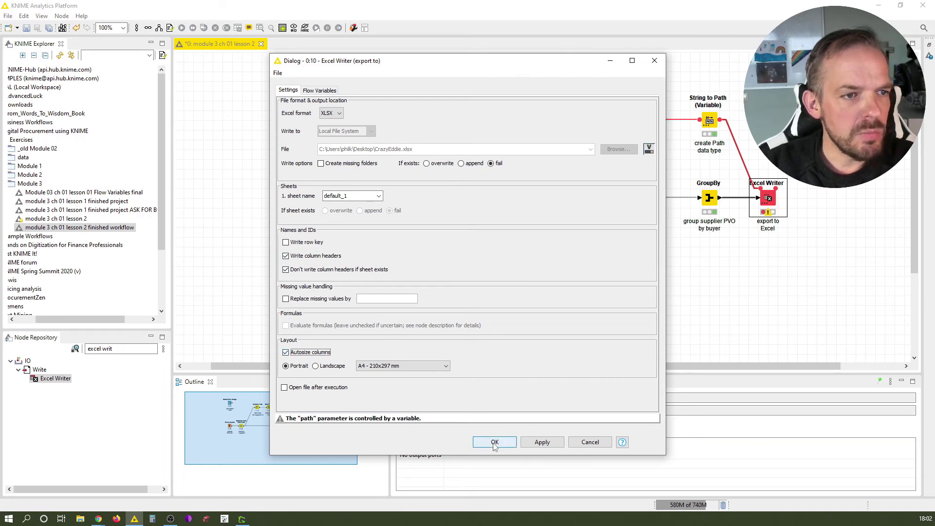
# Step: Set the Excel Writer to autosize columns and open the file after execution, and execute the node
pyautogui.click(295, 389)
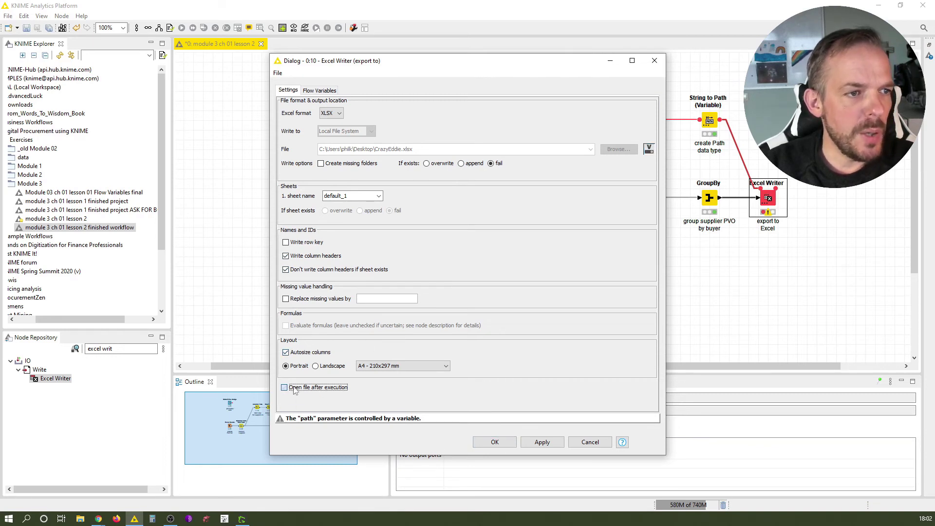
pyautogui.click(492, 442)
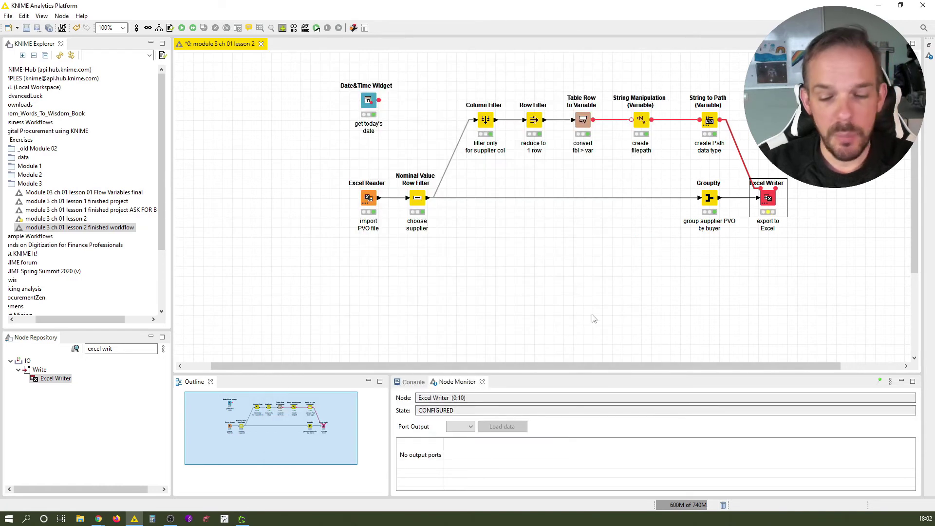
pyautogui.press('F7')
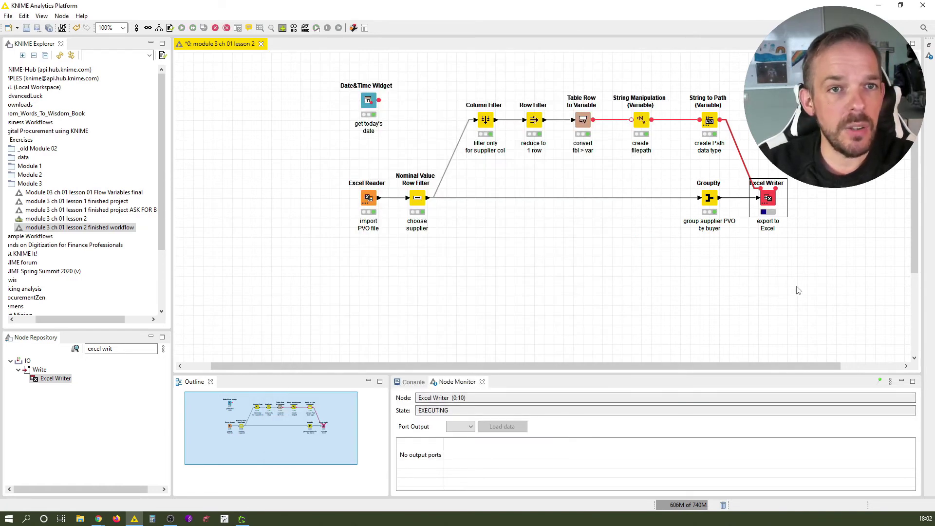